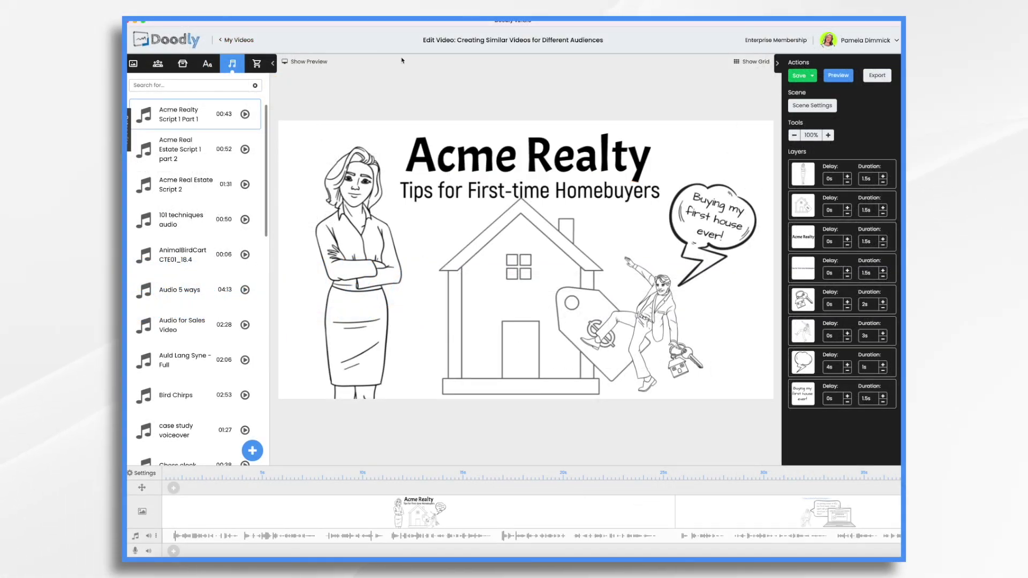
Leave the first-time homebuyers editor and go back to the My Videos list
left_click(224, 40)
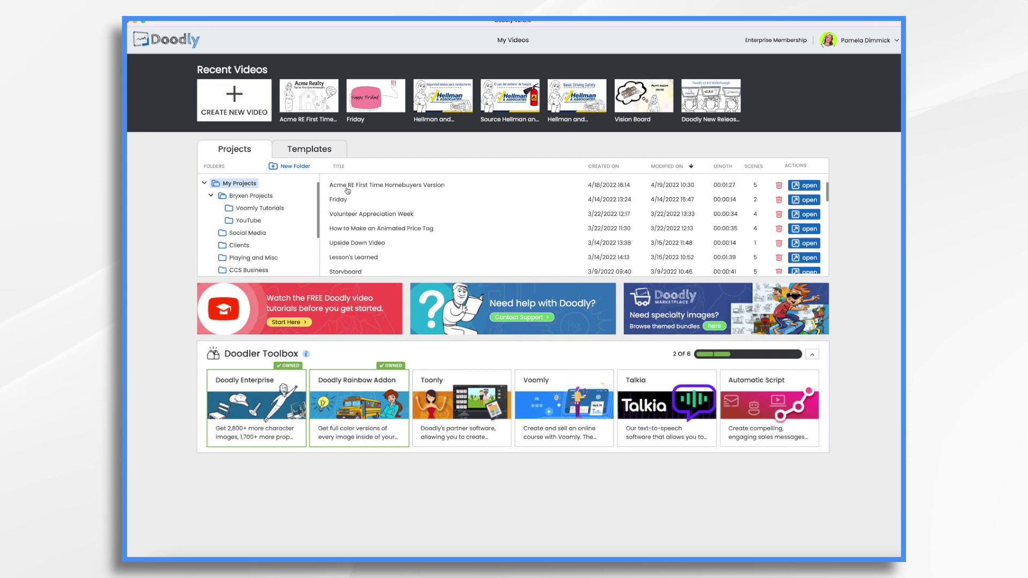
Duplicate the Acme RE First Time Homebuyers Version project and confirm the copy
right_click(425, 189)
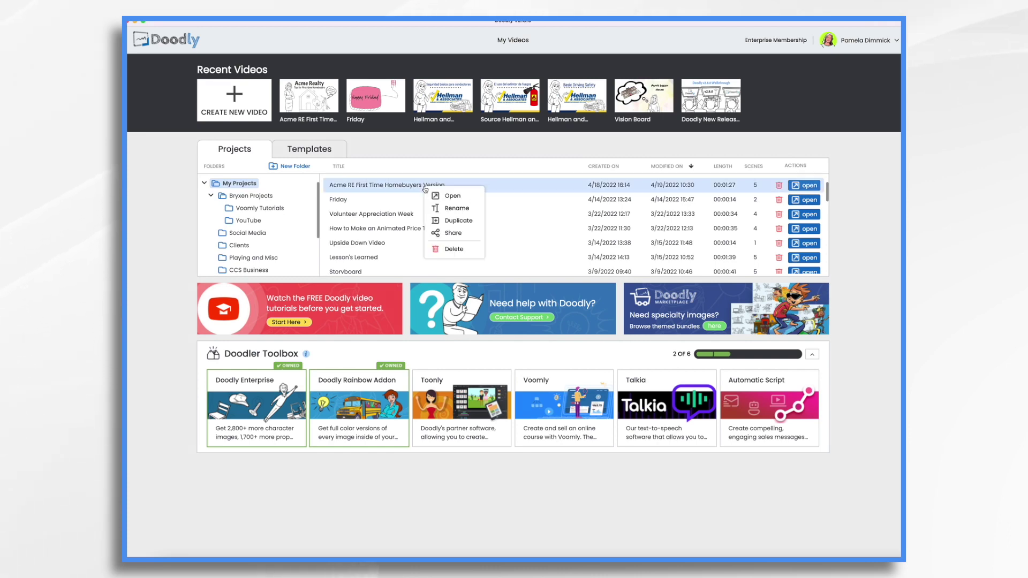
left_click(456, 224)
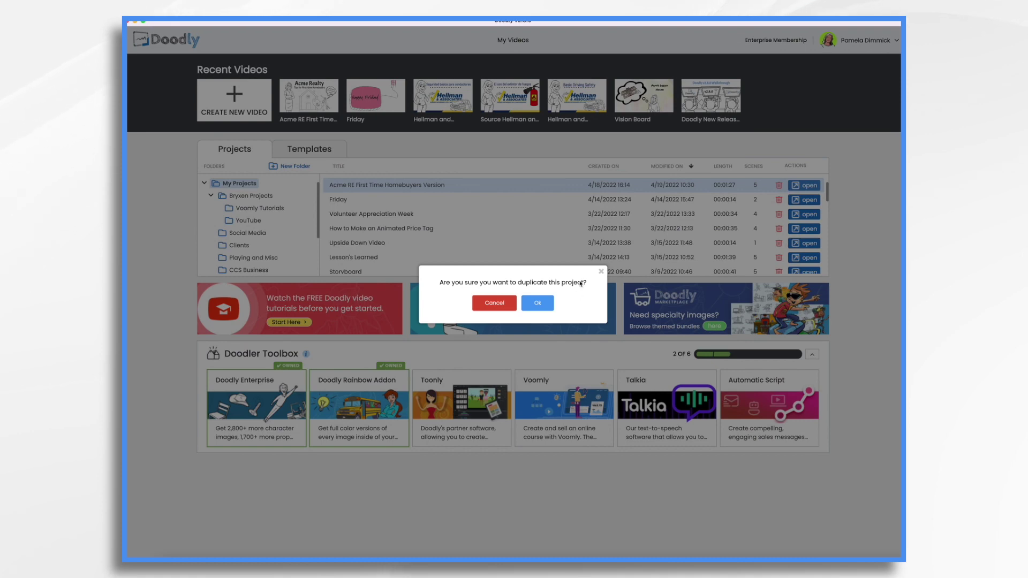
left_click(547, 304)
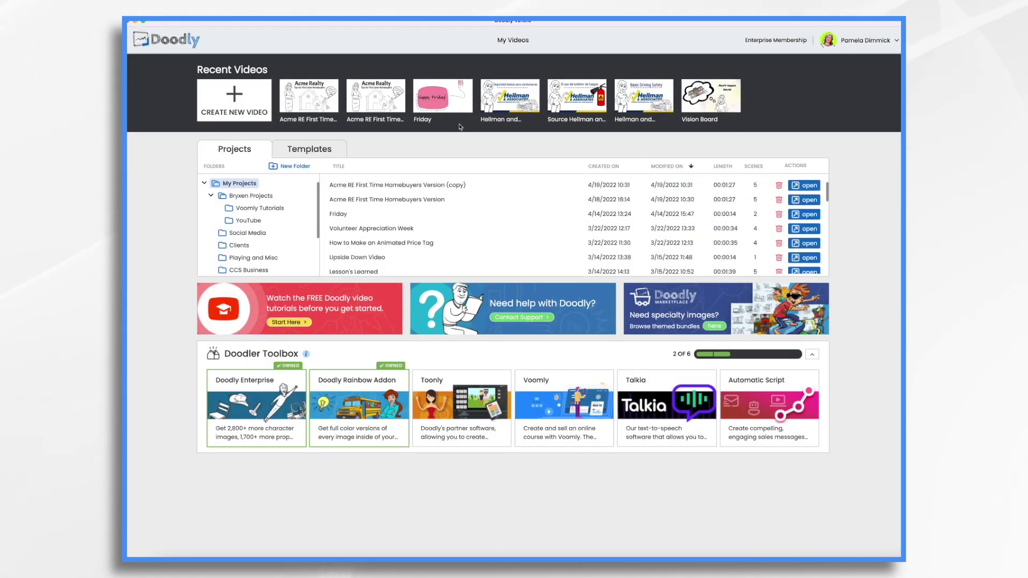
Open the copy and rename it 'Acme RE Move-up Buyers version'
double_click(462, 185)
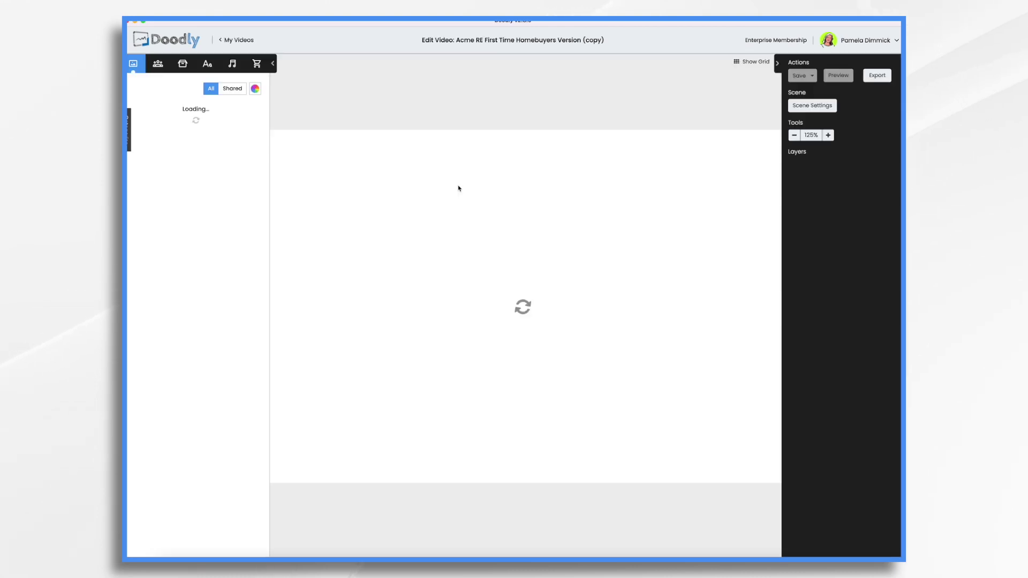
left_click(564, 43)
key("BackSpace")
key("BackSpace")
key("BackSpace")
key("BackSpace")
key("BackSpace")
key("BackSpace")
key("BackSpace")
key("BackSpace")
key("BackSpace")
key("BackSpace")
key("BackSpace")
key("BackSpace")
key("BackSpace")
key("BackSpace")
key("BackSpace")
key("BackSpace")
key("BackSpace")
key("BackSpace")
key("BackSpace")
key("BackSpace")
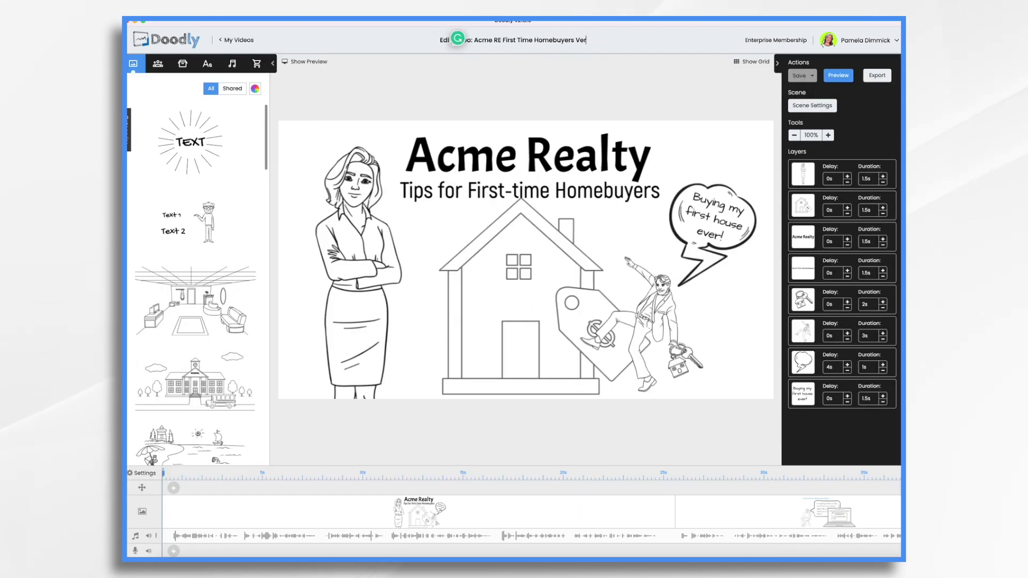
key("BackSpace")
key("BackSpace")
key("BackSpace")
key("BackSpace")
key("BackSpace")
key("BackSpace")
key("BackSpace")
key("BackSpace")
key("BackSpace")
key("BackSpace")
key("BackSpace")
key("BackSpace")
key("BackSpace")
type("Move")
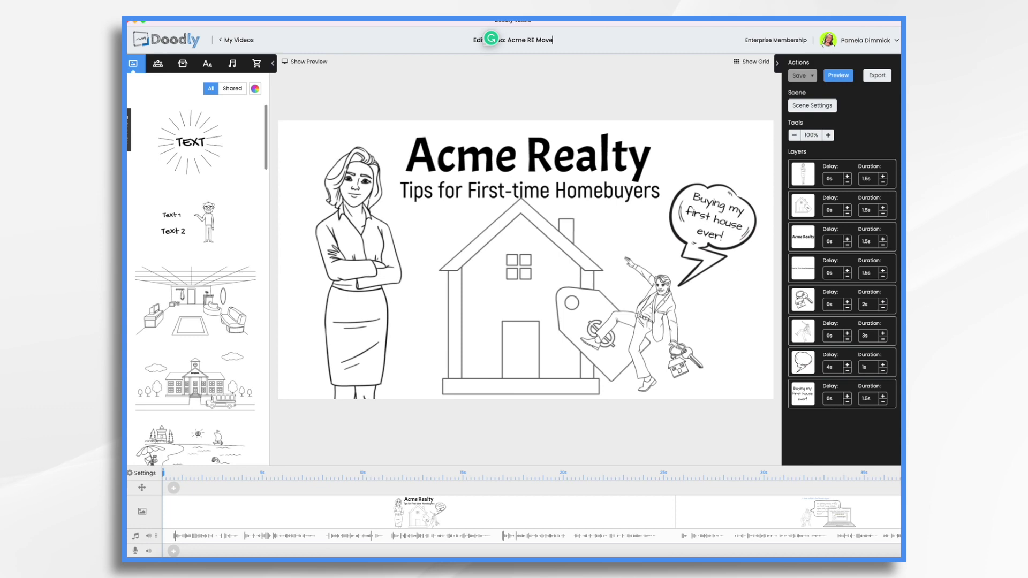
type("-up B")
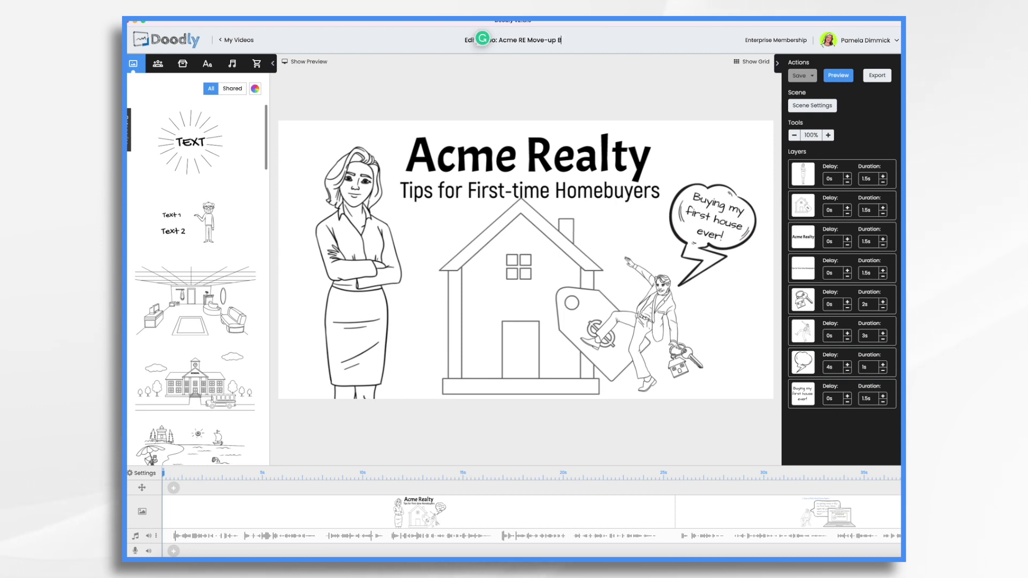
type("uyers version")
key("Return")
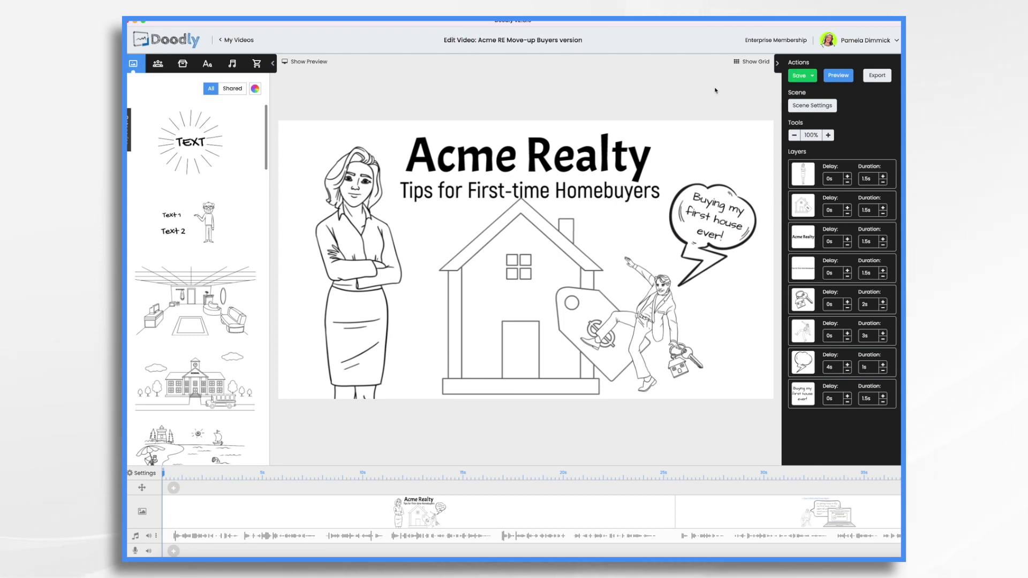
Change the subtitle's 'First-time' to 'Move-up' so it reads 'Tips for Move-up Homebuyers'
double_click(495, 196)
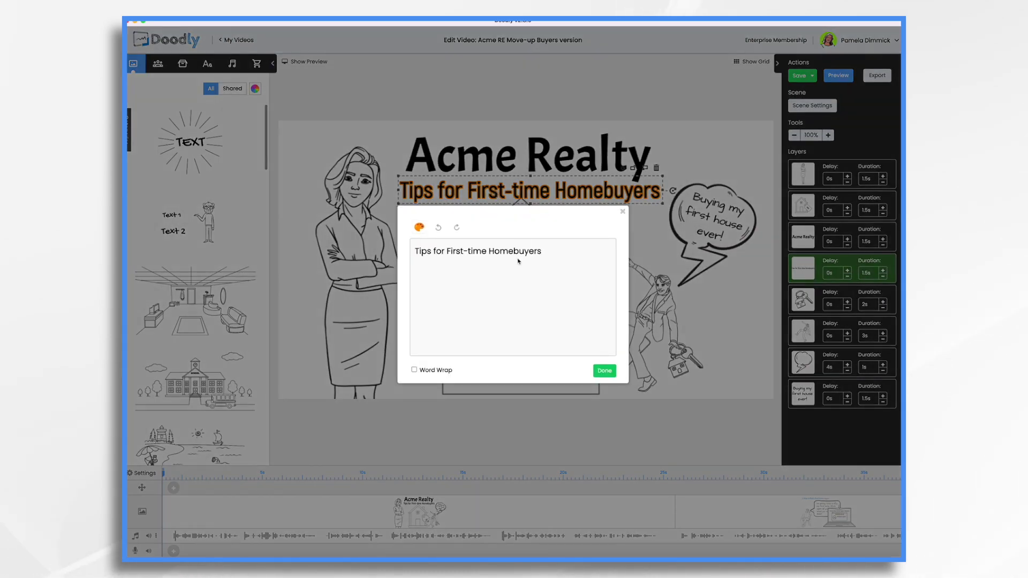
left_click(488, 252)
key("BackSpace")
key("BackSpace")
key("BackSpace")
key("BackSpace")
key("BackSpace")
key("BackSpace")
key("BackSpace")
key("BackSpace")
key("BackSpace")
key("BackSpace")
type("Move-up")
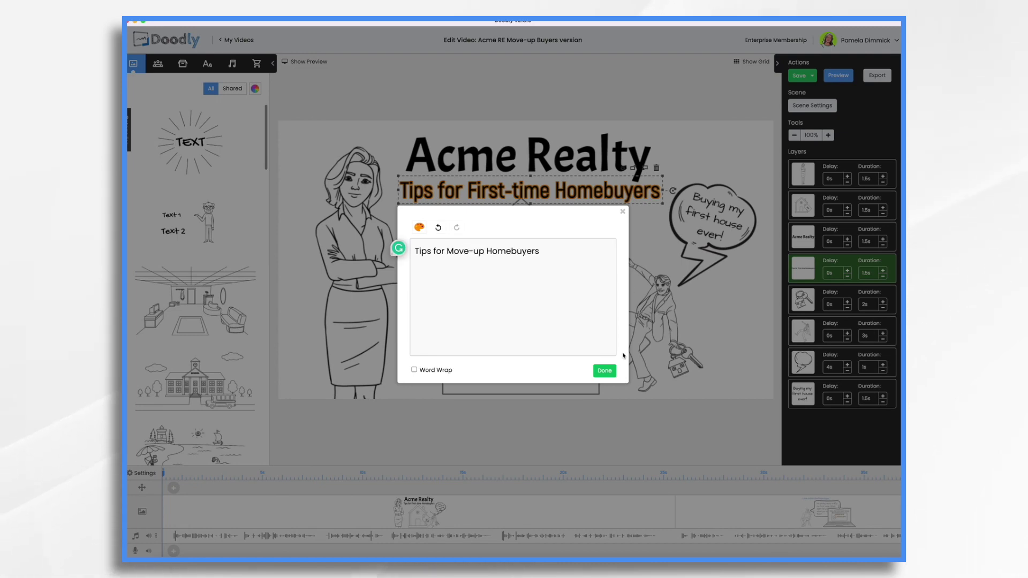
left_click(605, 371)
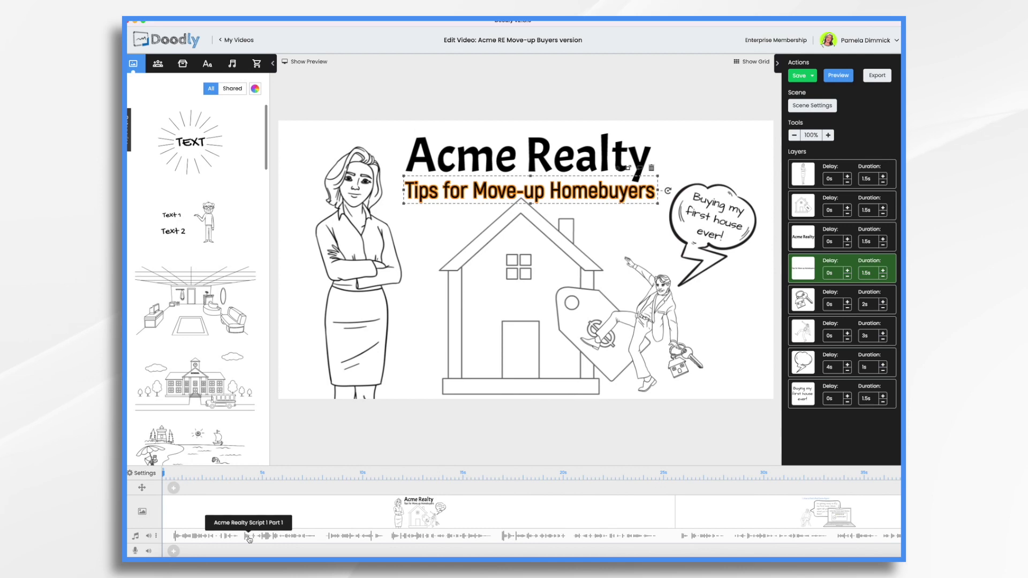
Delete the old narration clip from the music track
scroll(252, 535, "right", 10)
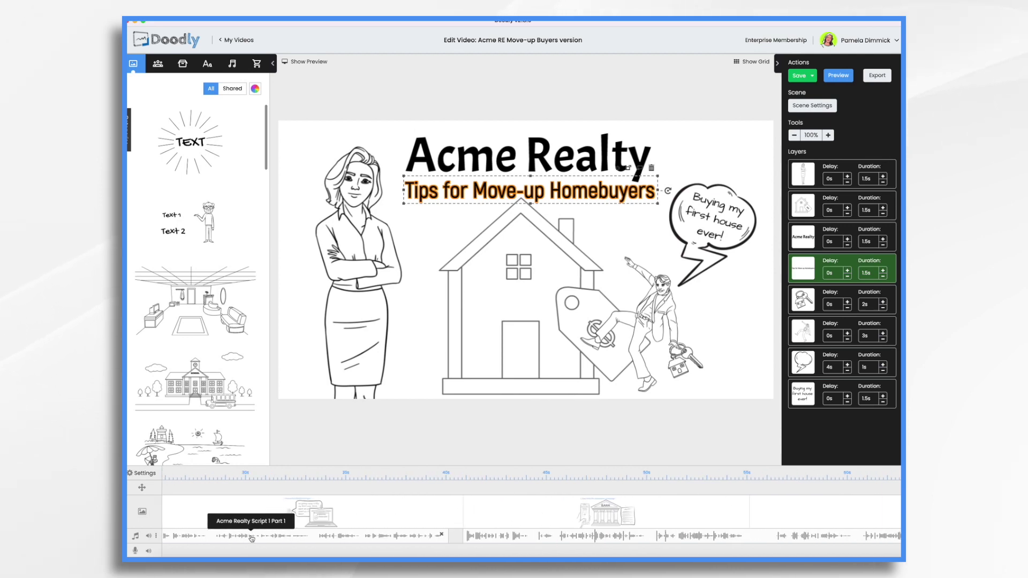
left_click(351, 536)
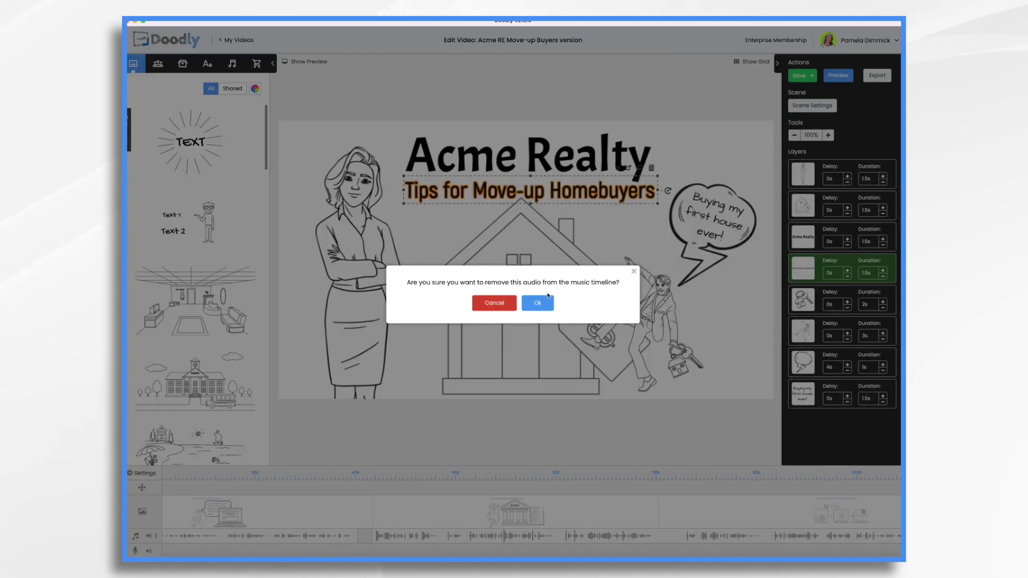
left_click(547, 296)
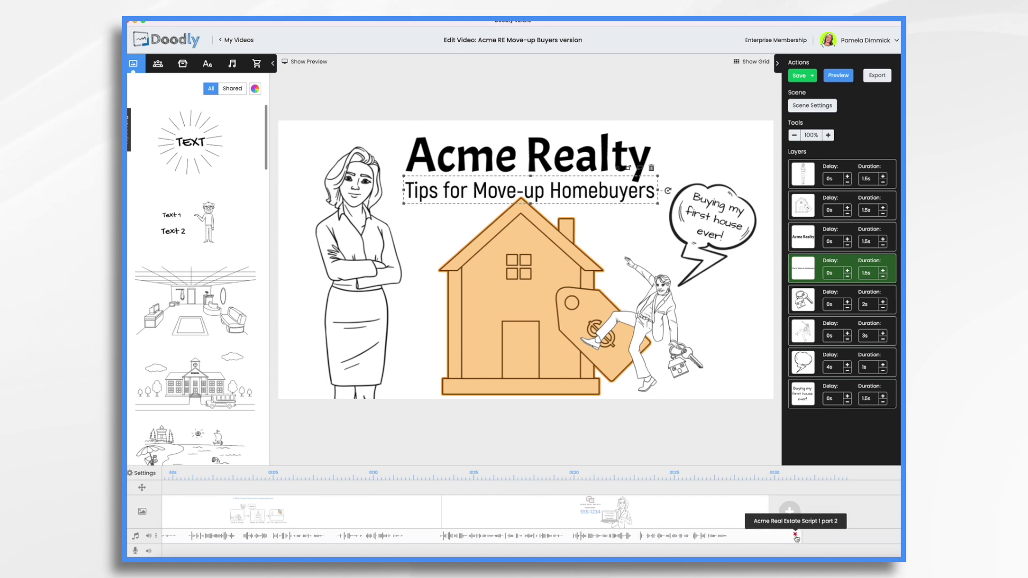
left_click(795, 534)
left_click(538, 303)
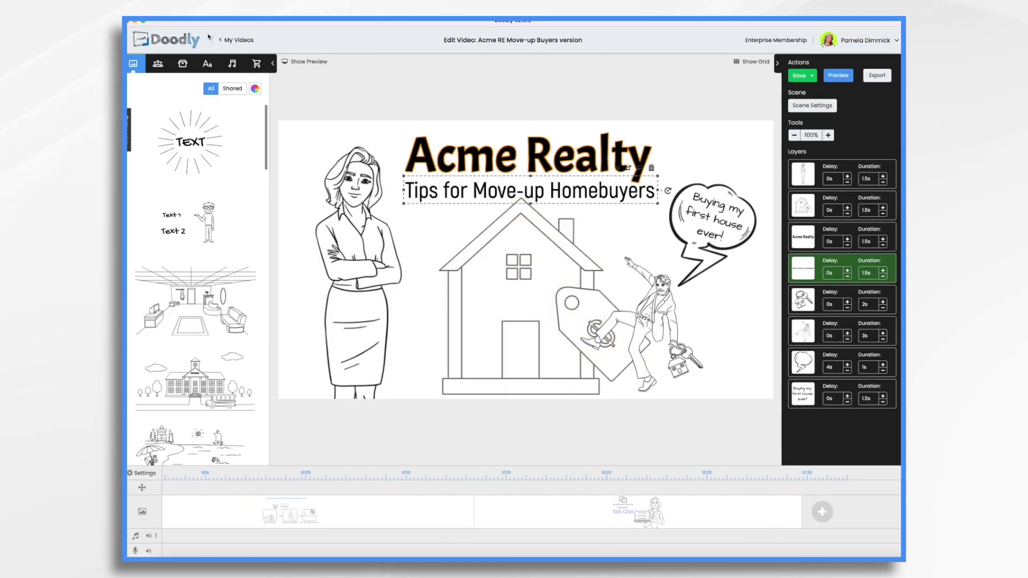
Upload the Acme Real Estate Script 2 mp3 to the Sounds library
left_click(207, 64)
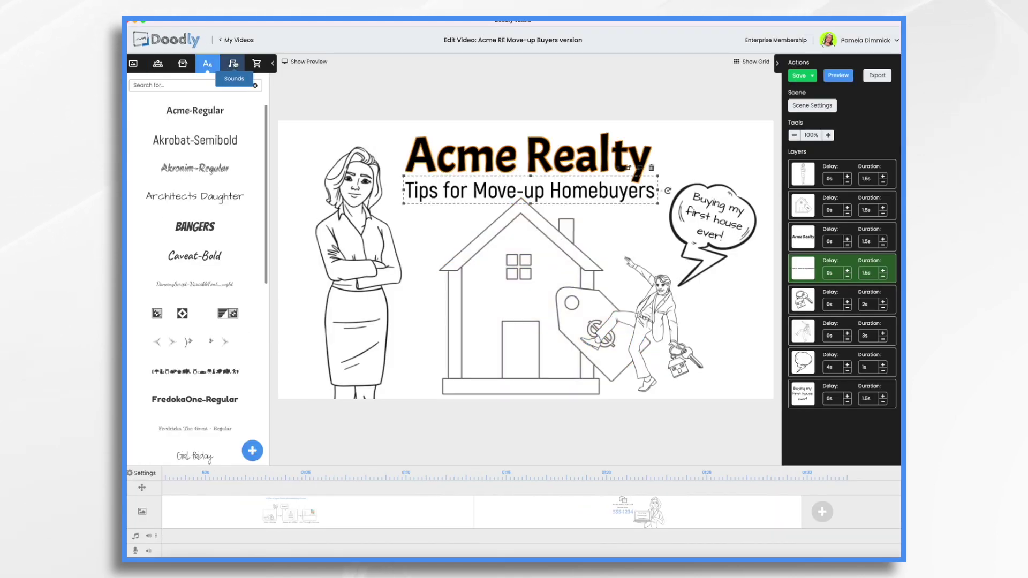
left_click(233, 64)
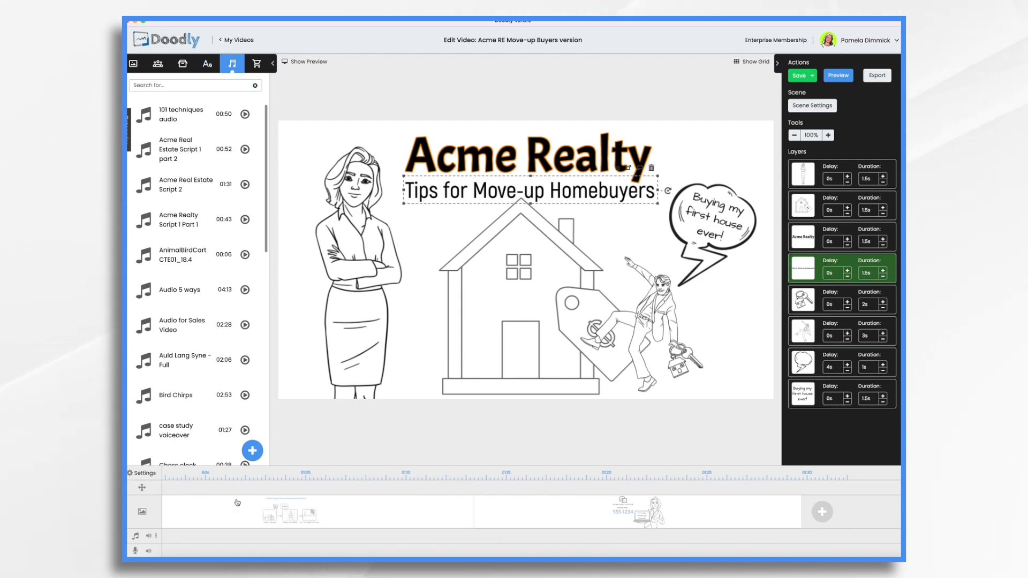
left_click(252, 451)
left_click_drag(624, 273, 514, 284)
left_click(563, 360)
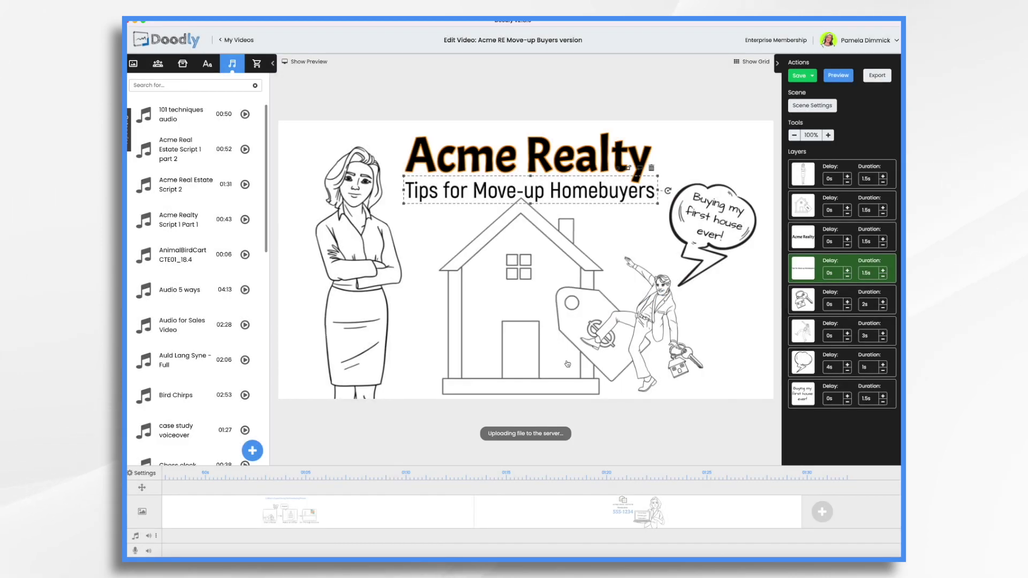
Place Acme Real Estate Script 2 on the music track starting at 0 seconds
left_click_drag(173, 119, 289, 539)
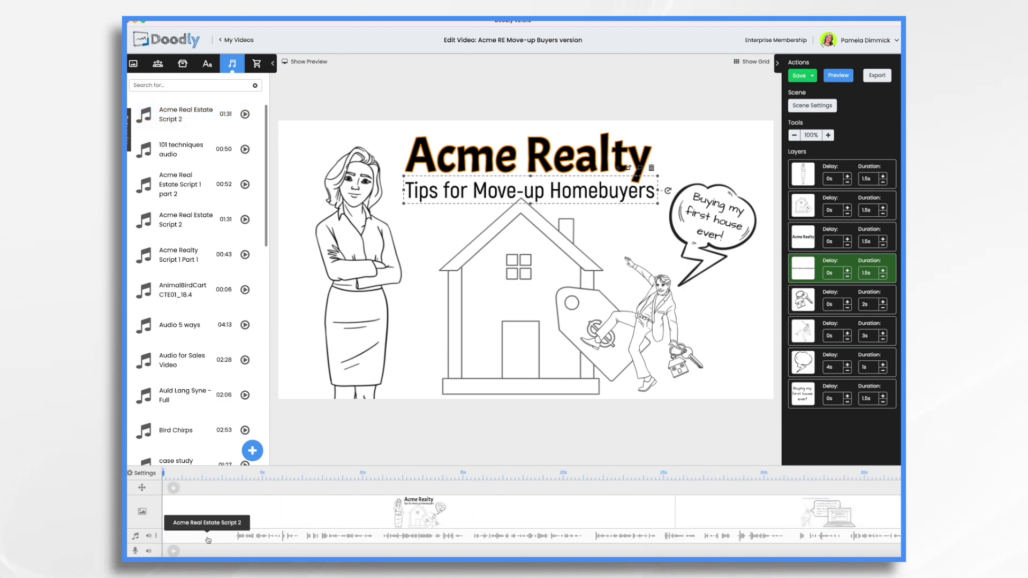
left_click(205, 536)
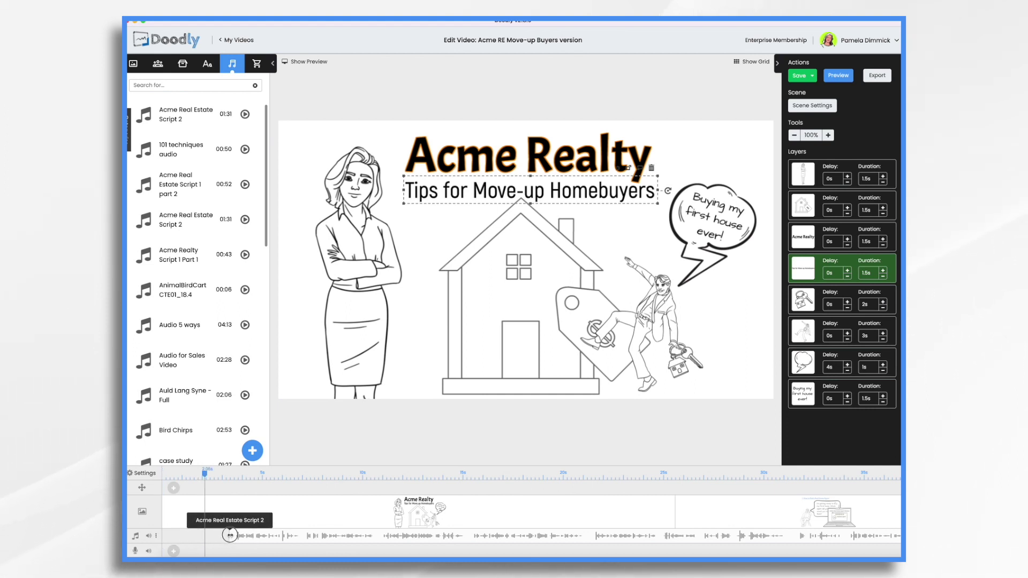
left_click_drag(325, 536, 259, 534)
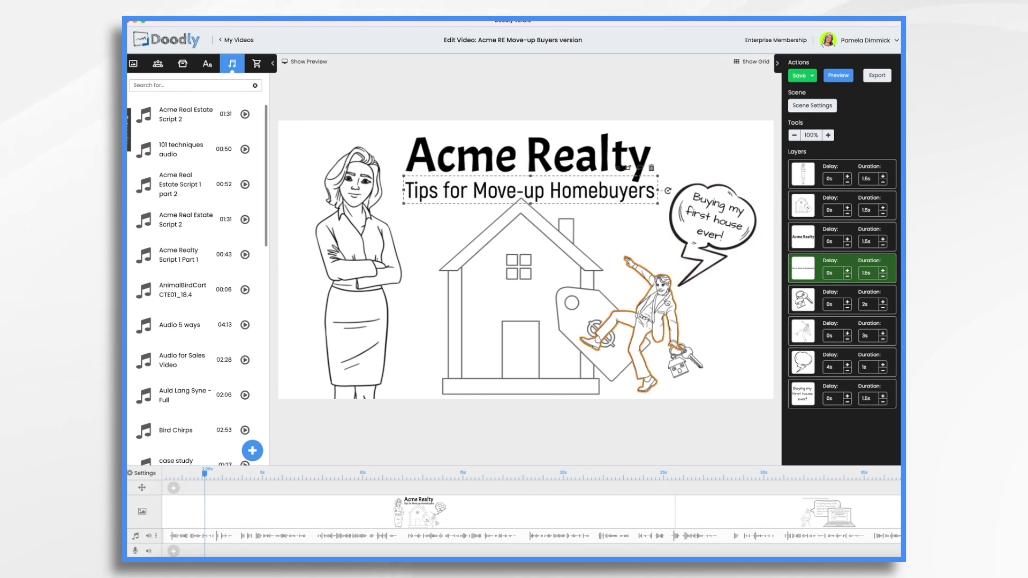
Replace the man figure with Amanda Flying and add Andrew Arms On Hip
left_click(667, 302)
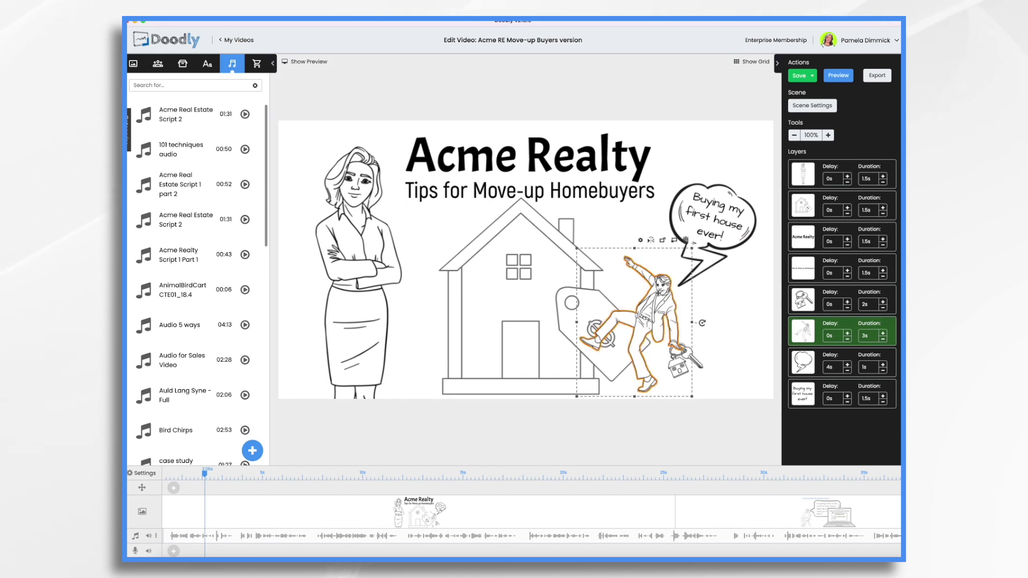
left_click(158, 63)
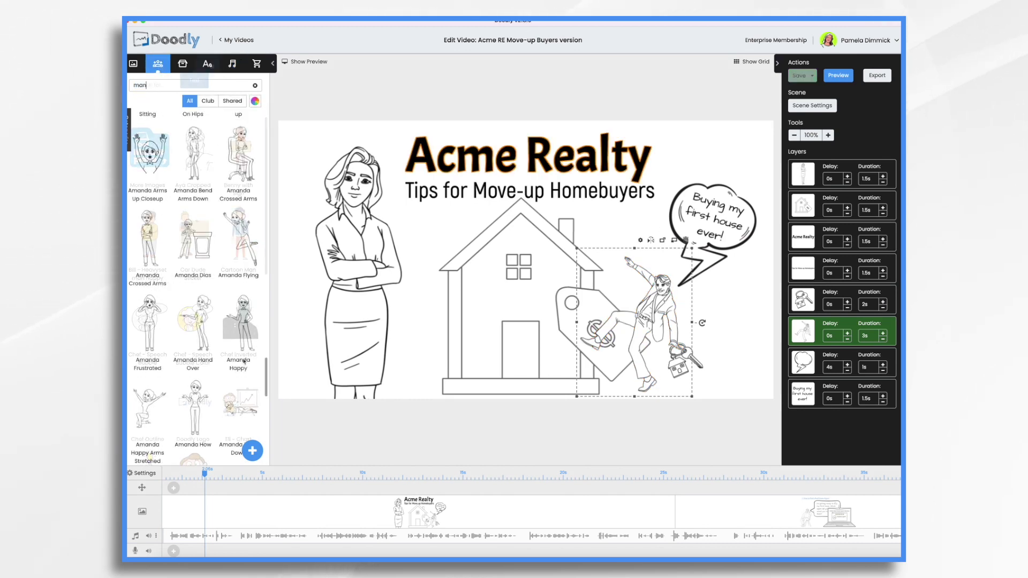
left_click_drag(239, 238, 653, 322)
left_click(537, 302)
scroll(198, 267, "up", 5)
left_click_drag(195, 295, 736, 333)
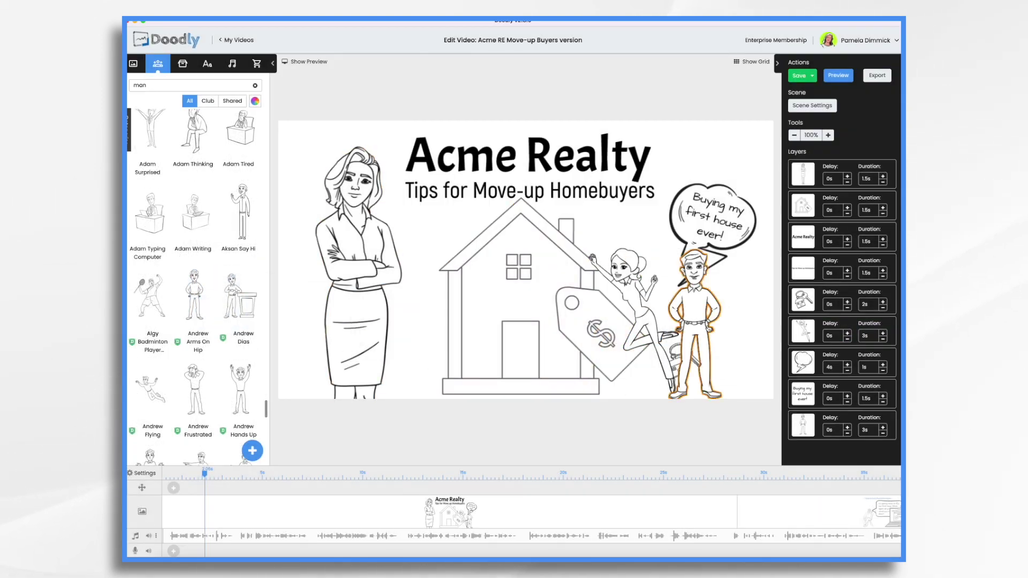
Make the bubble say 'We're moving up!', move the man before the house, open the agent scene
double_click(715, 217)
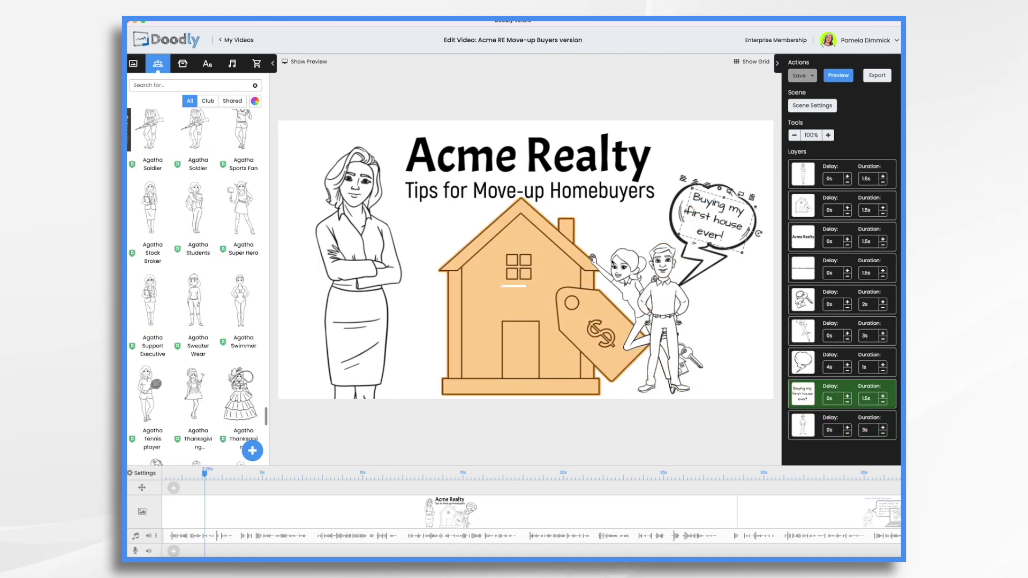
key("ctrl+a")
type("W")
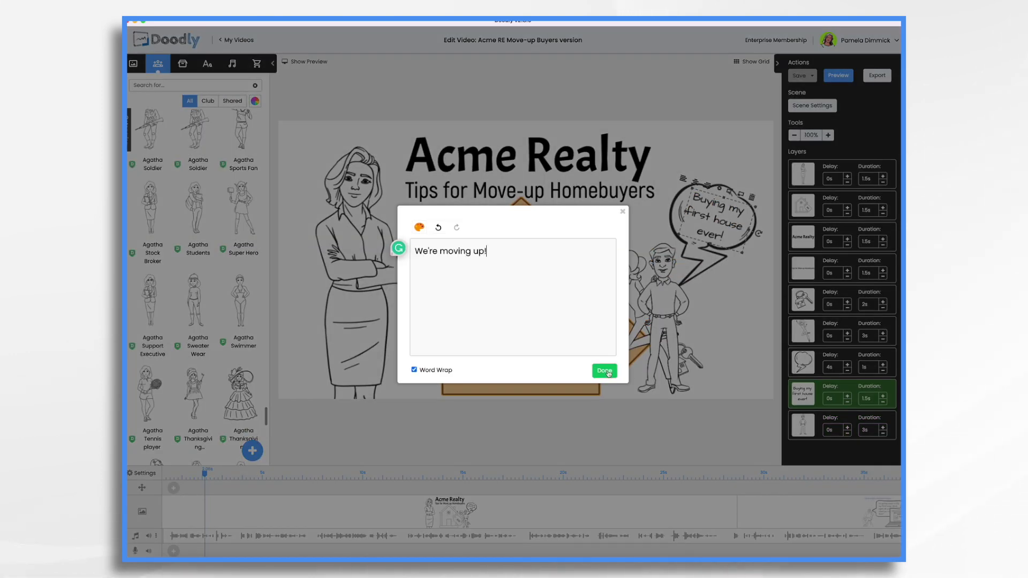
left_click(604, 371)
left_click_drag(667, 301, 562, 301)
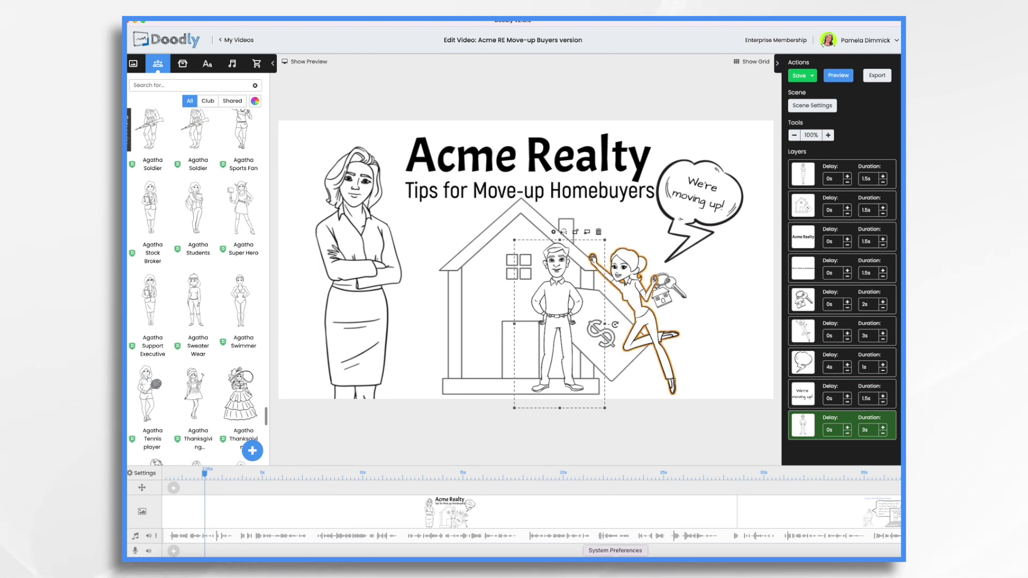
left_click(774, 517)
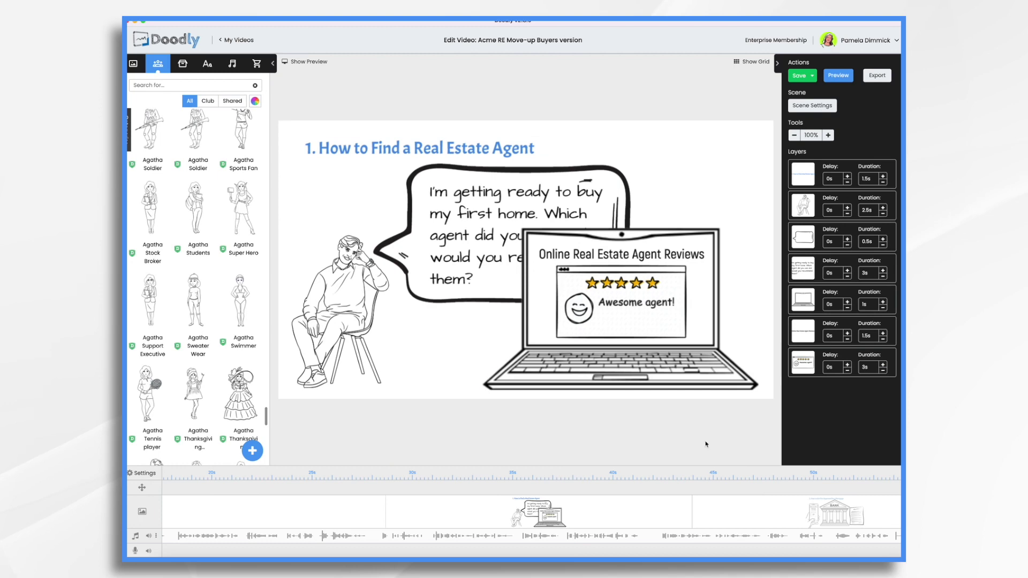
Select the seated man and the woman, nudging the woman slightly left
left_click(348, 289)
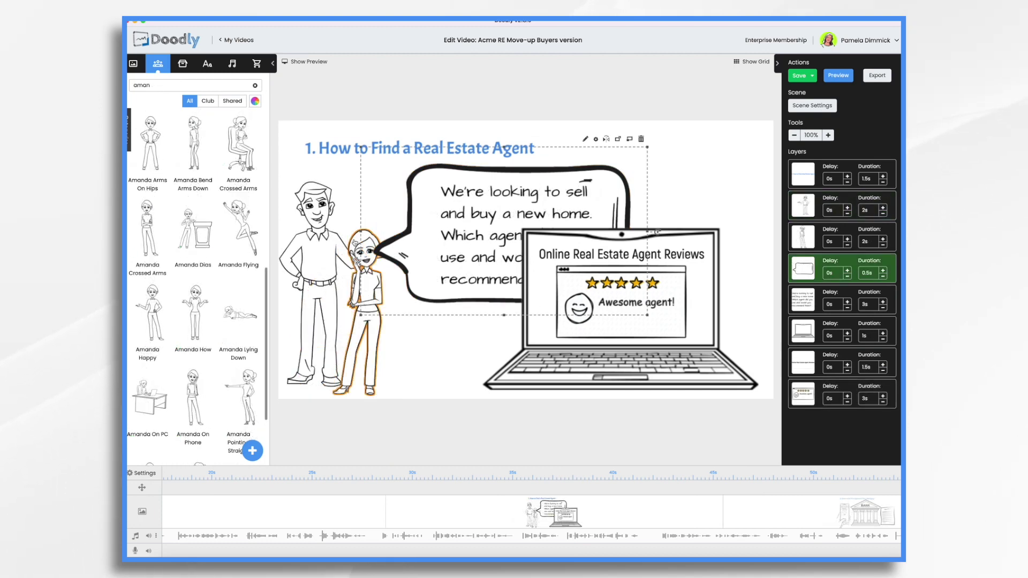
left_click(355, 242)
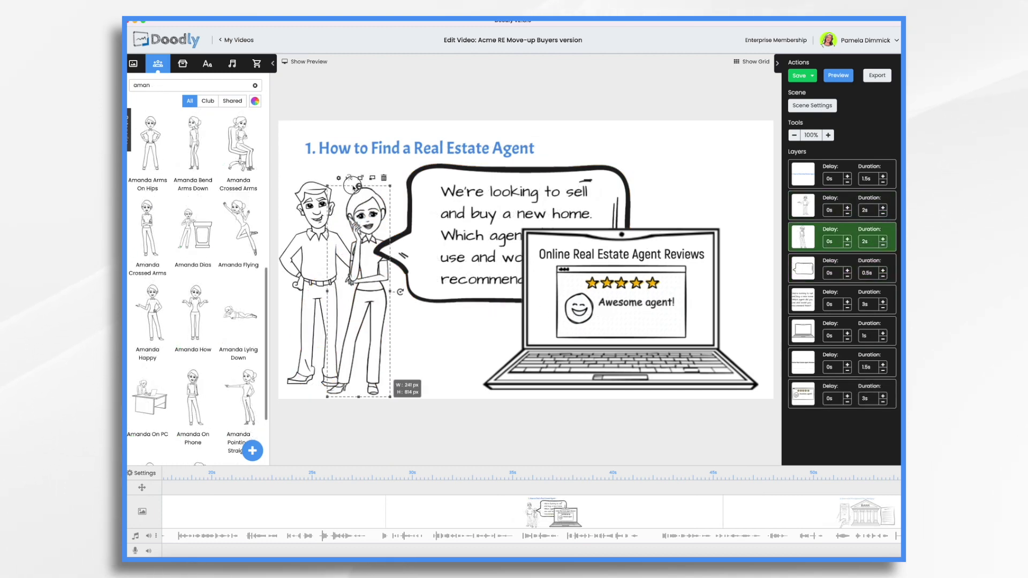
left_click_drag(368, 254, 356, 254)
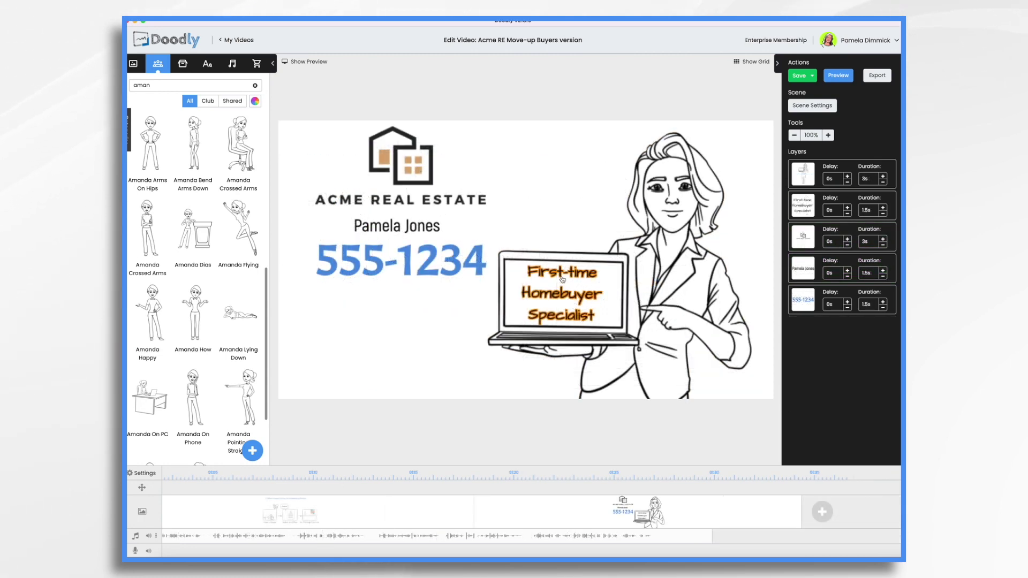
Change the laptop text to 'Move-up Homebuyer Specialist'
double_click(561, 277)
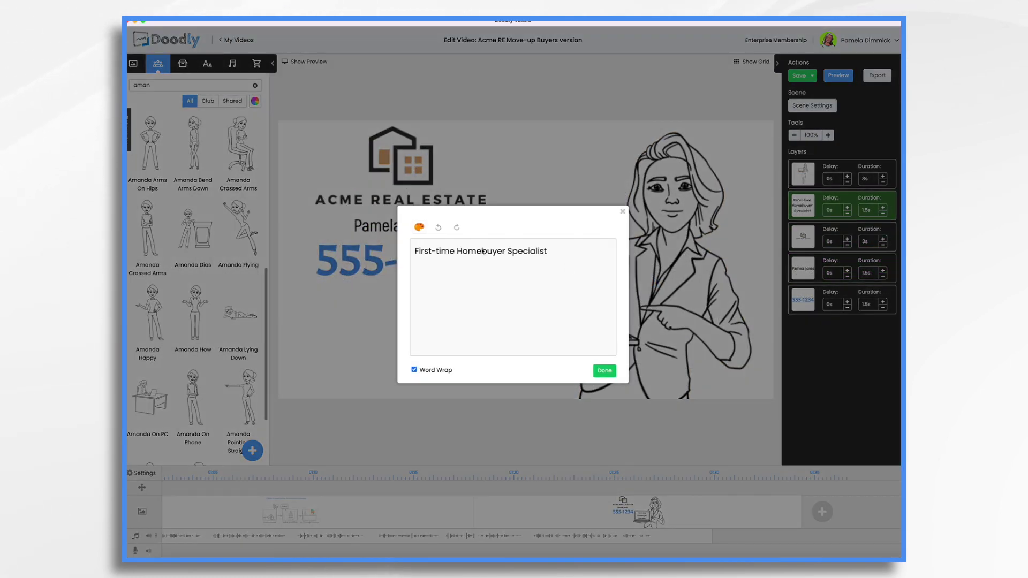
key("BackSpace")
key("BackSpace")
key("BackSpace")
key("BackSpace")
key("BackSpace")
key("BackSpace")
key("BackSpace")
key("BackSpace")
key("BackSpace")
key("BackSpace")
type("Move-up")
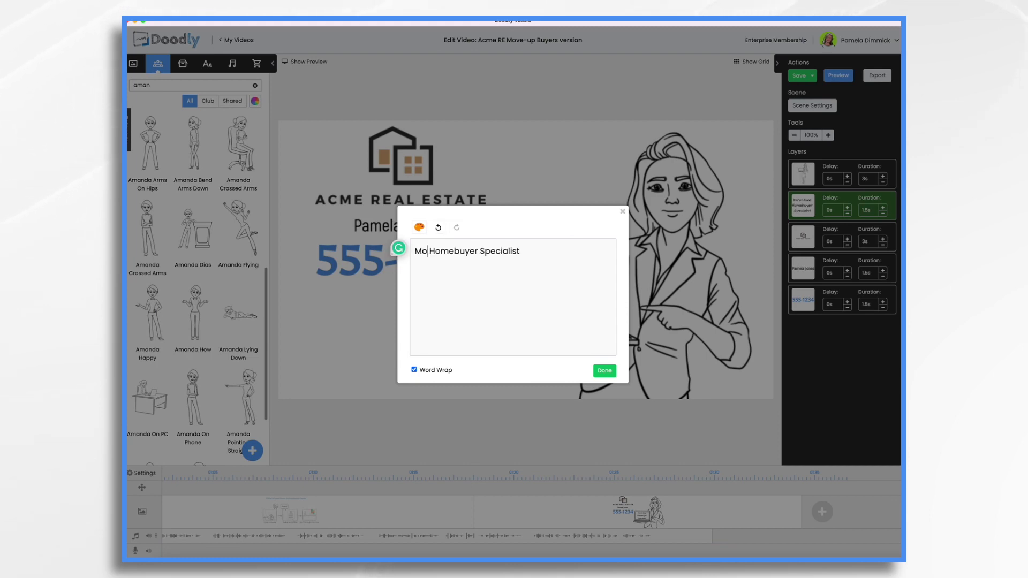
left_click(604, 370)
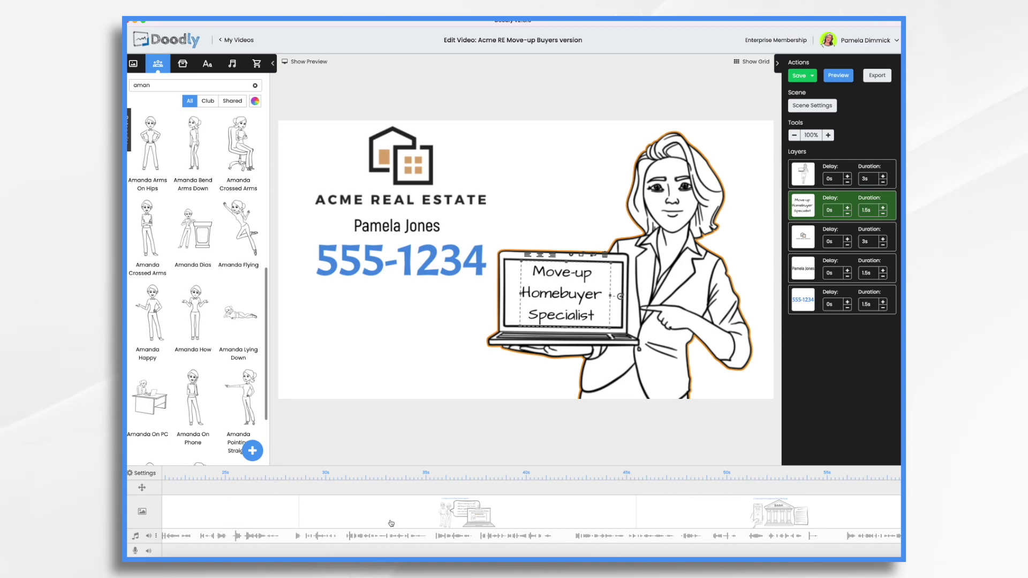
Open the mortgage pre-approval scene and bring up the timeline's add-scene options
scroll(390, 523, "right", 5)
left_click(402, 478)
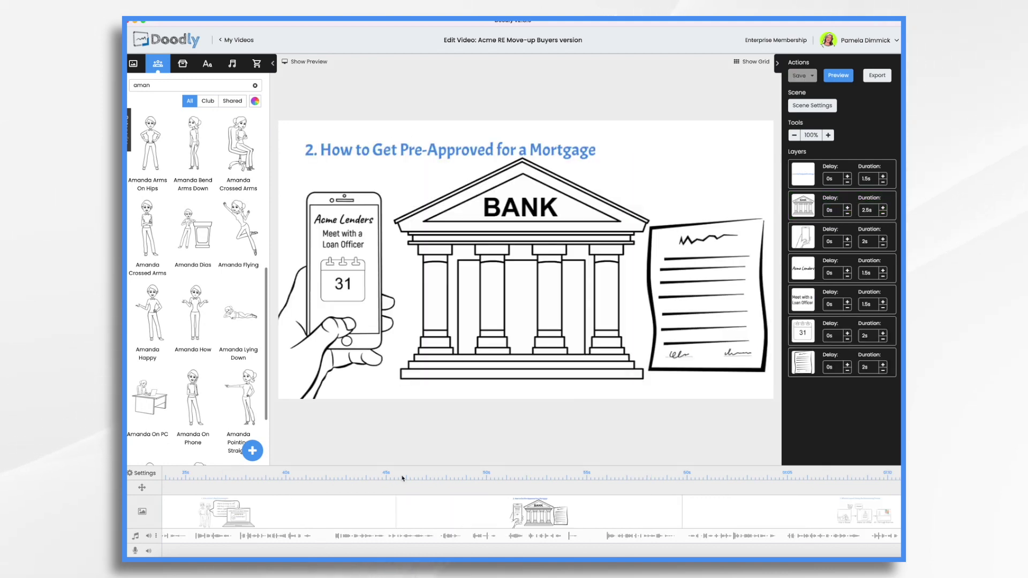
right_click(425, 512)
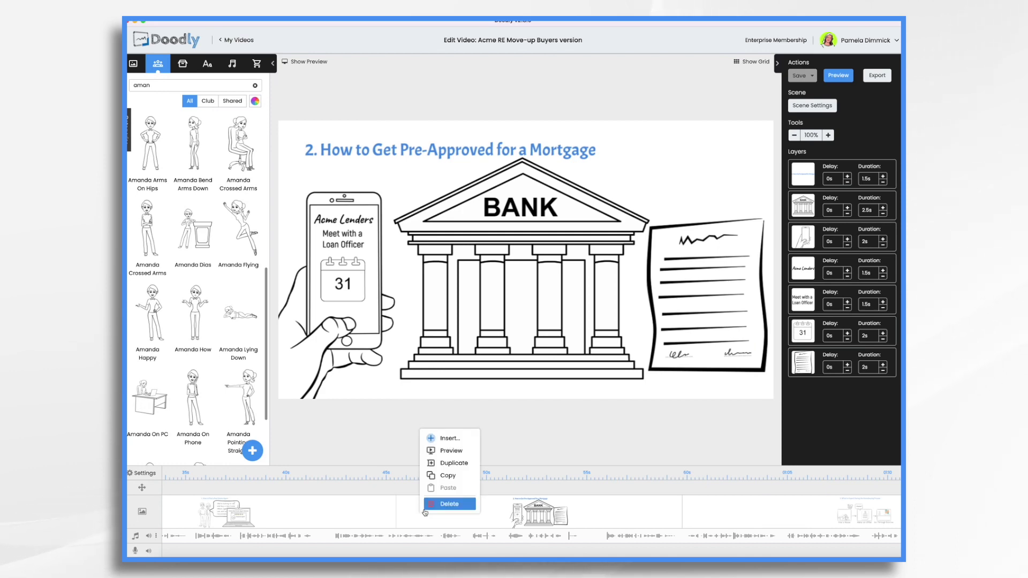
Insert a blank scene before the bank scene and paste the agent scene's title into it
left_click(442, 436)
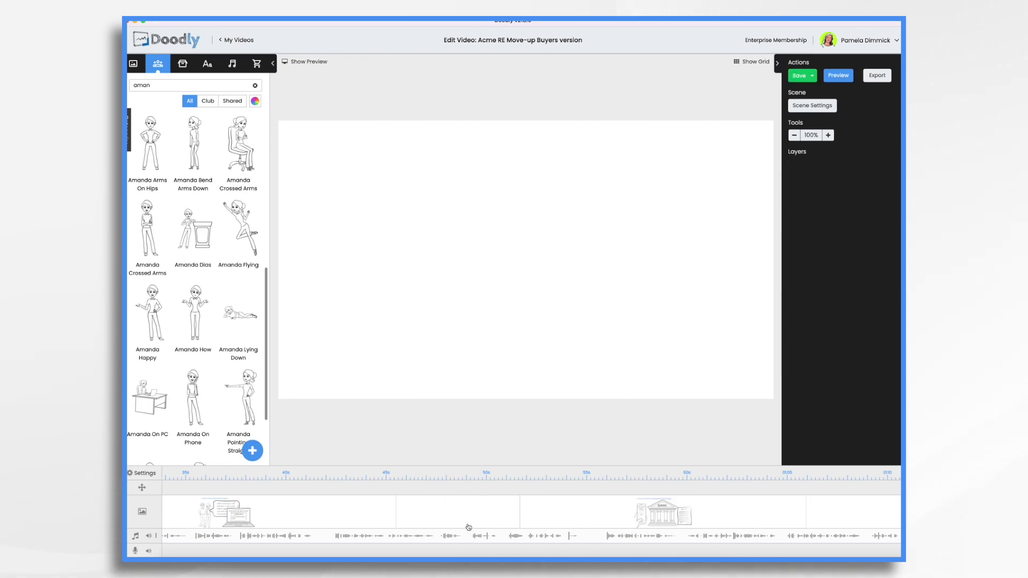
scroll(469, 527, "left", 3)
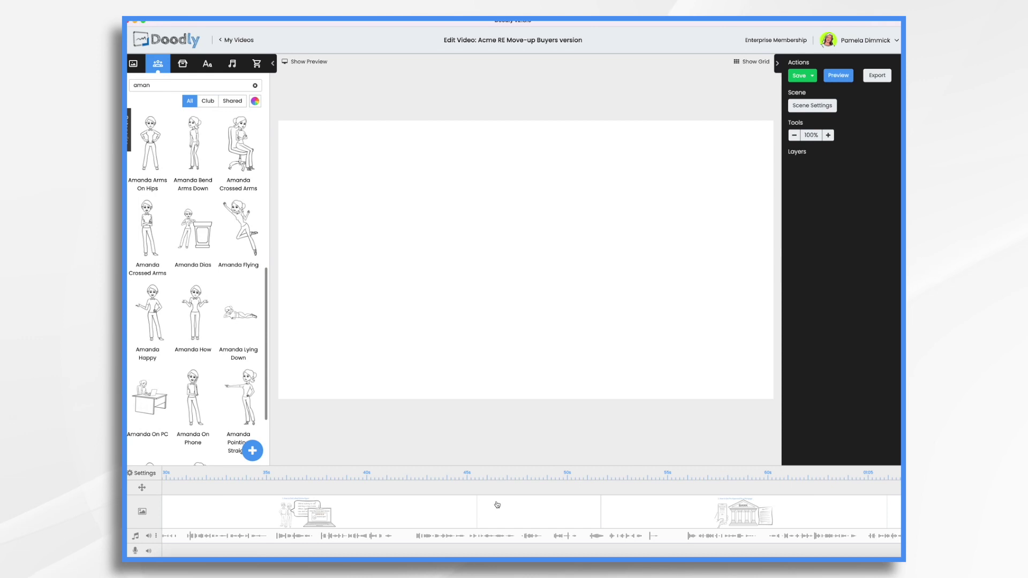
left_click(378, 522)
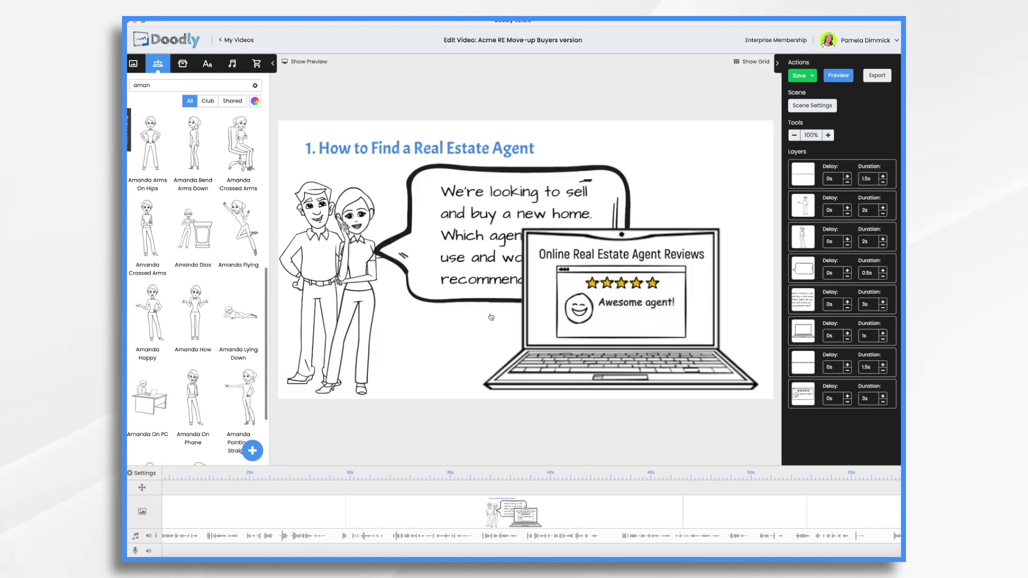
left_click(392, 146)
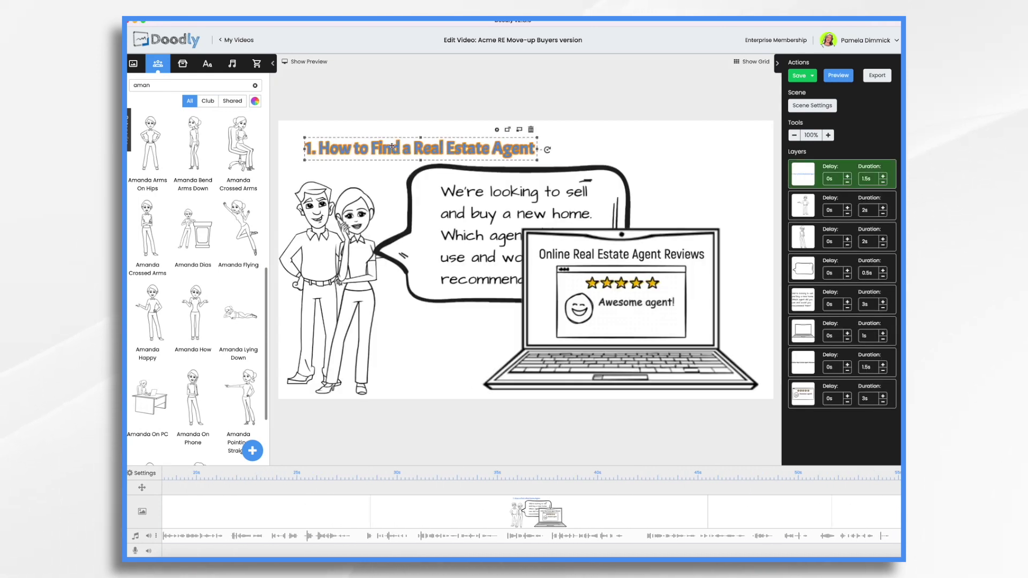
left_click(721, 513)
key("super+v")
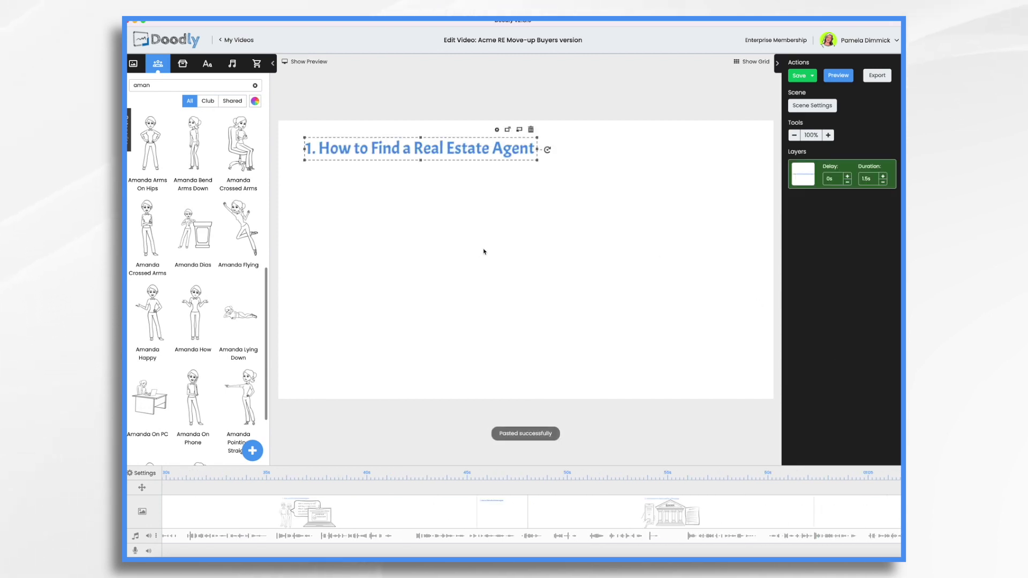
Retitle the pasted heading '2. How to Get Your Home Ready for Sale' and reposition it
double_click(312, 151)
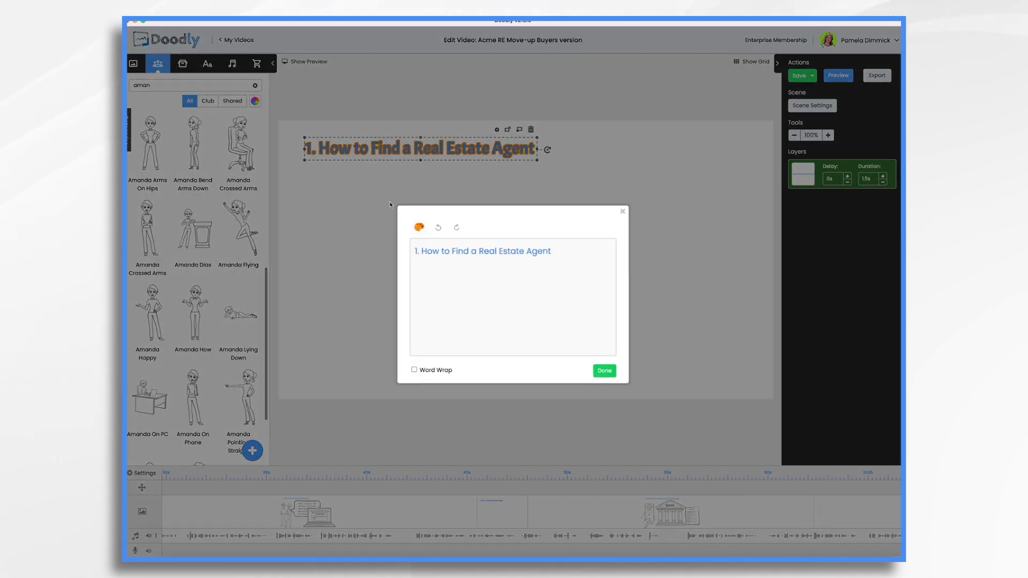
left_click(418, 254)
key("BackSpace")
type("2. How to Get Your Home Ready for Sale")
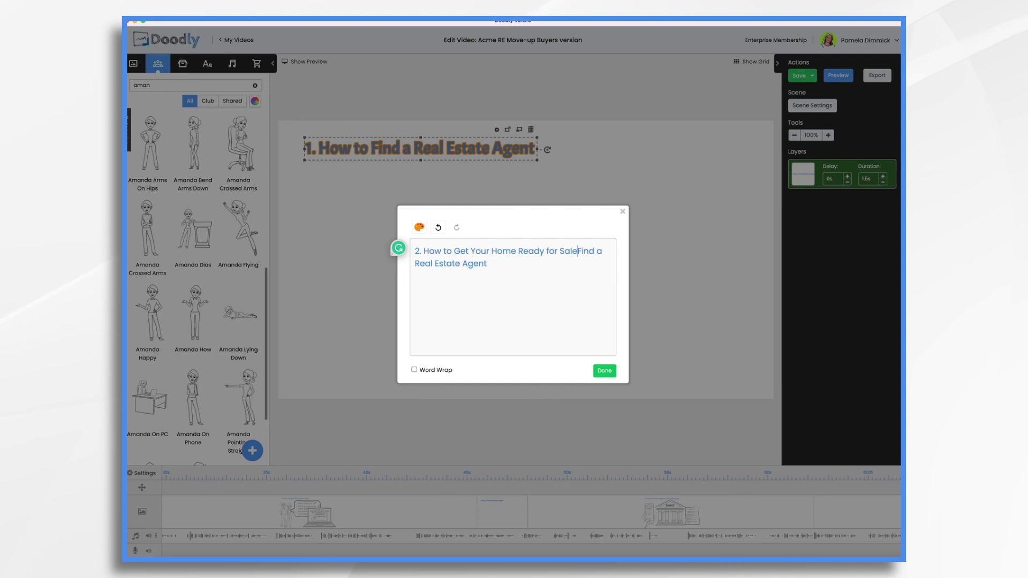
left_click_drag(577, 251, 517, 354)
key("BackSpace")
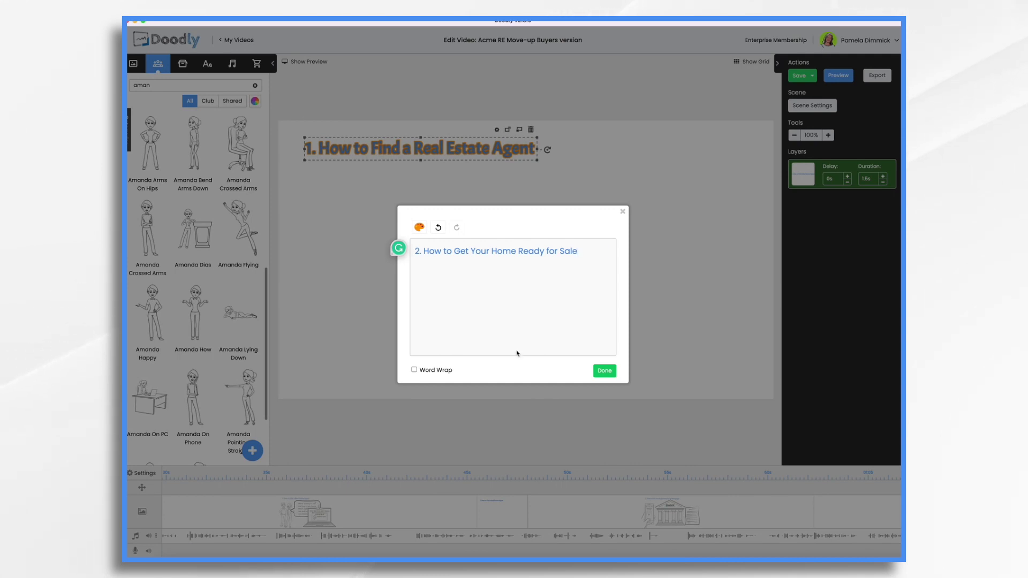
left_click(605, 370)
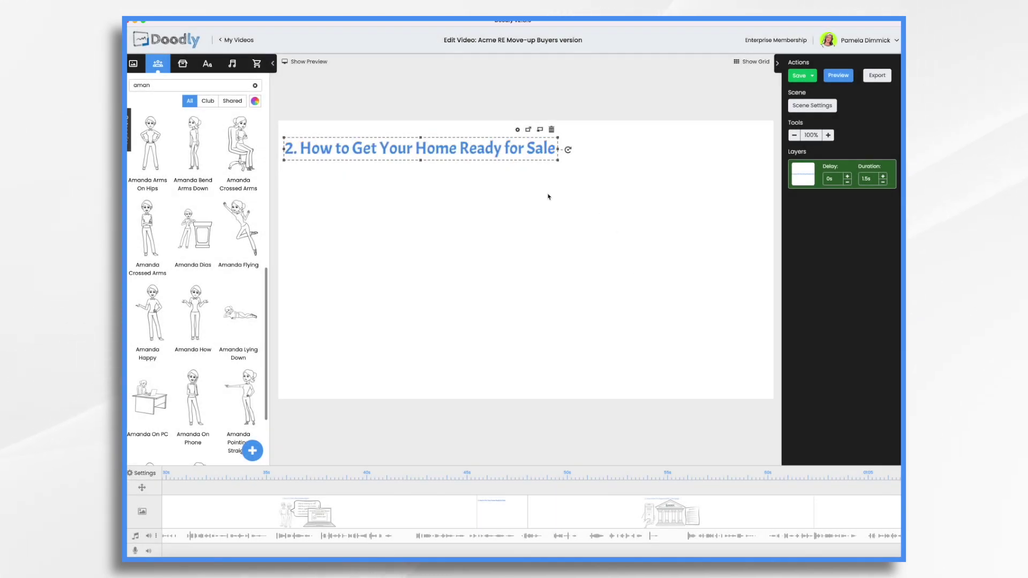
left_click_drag(485, 149, 480, 177)
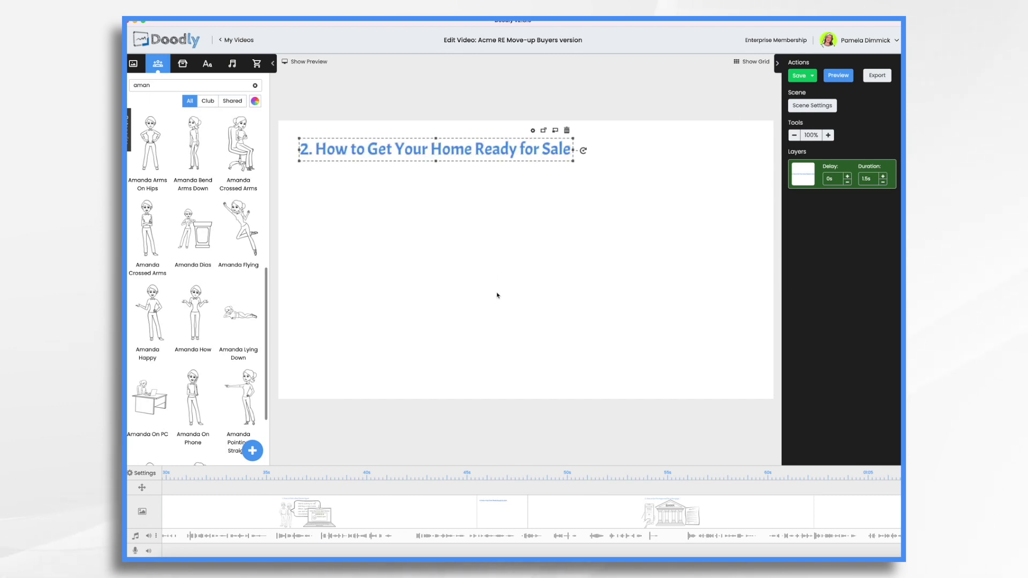
left_click(183, 63)
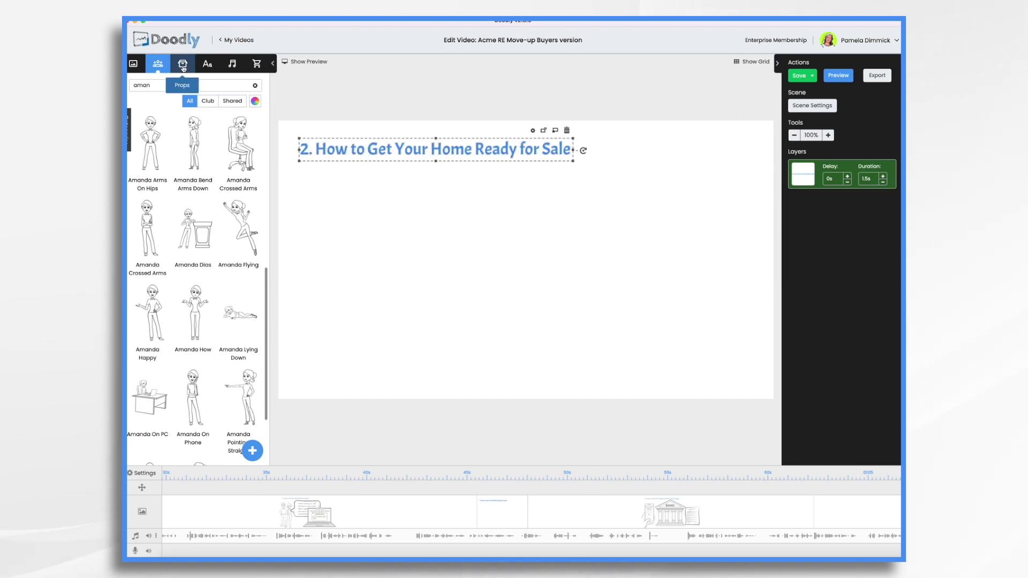
Search for a house image and add it to the new scene
left_click(164, 85)
type("hous")
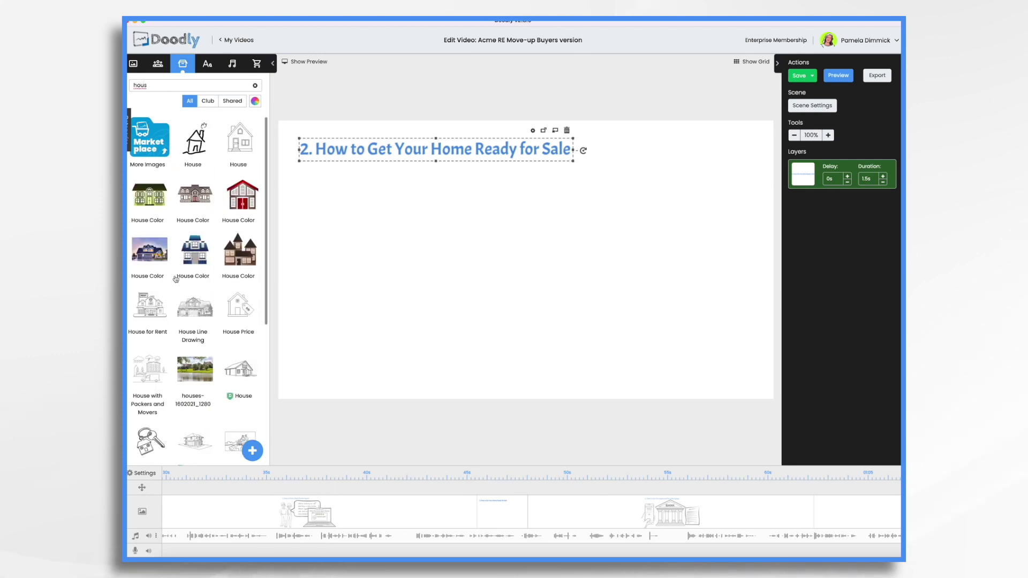
left_click_drag(242, 143, 395, 308)
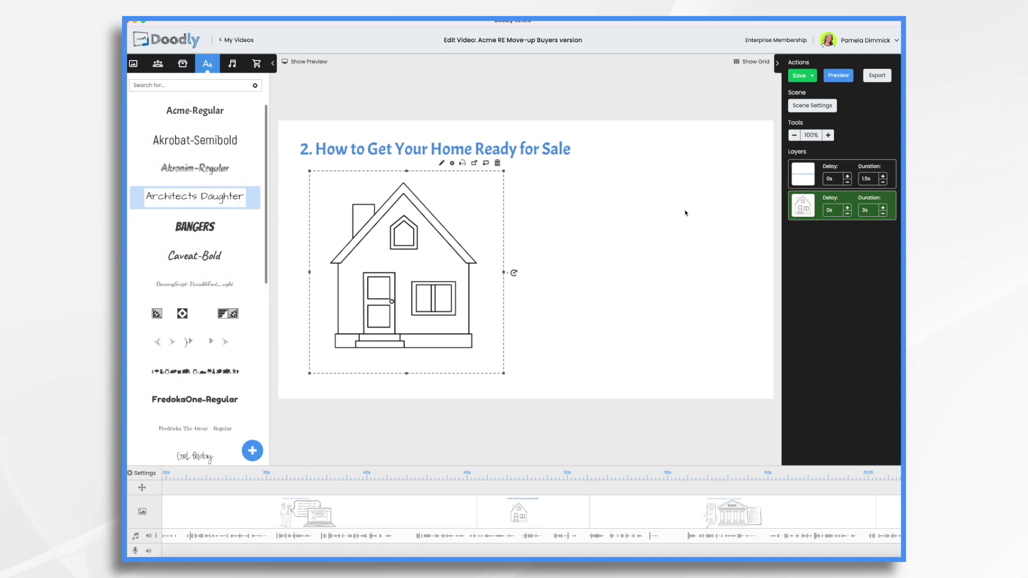
Add Architects Daughter bullets '- Make any necessary repairs' and '- Stage your home'
left_click_drag(685, 213, 685, 214)
double_click(669, 219)
key("ctrl+a")
key("BackSpace")
type("- Make any")
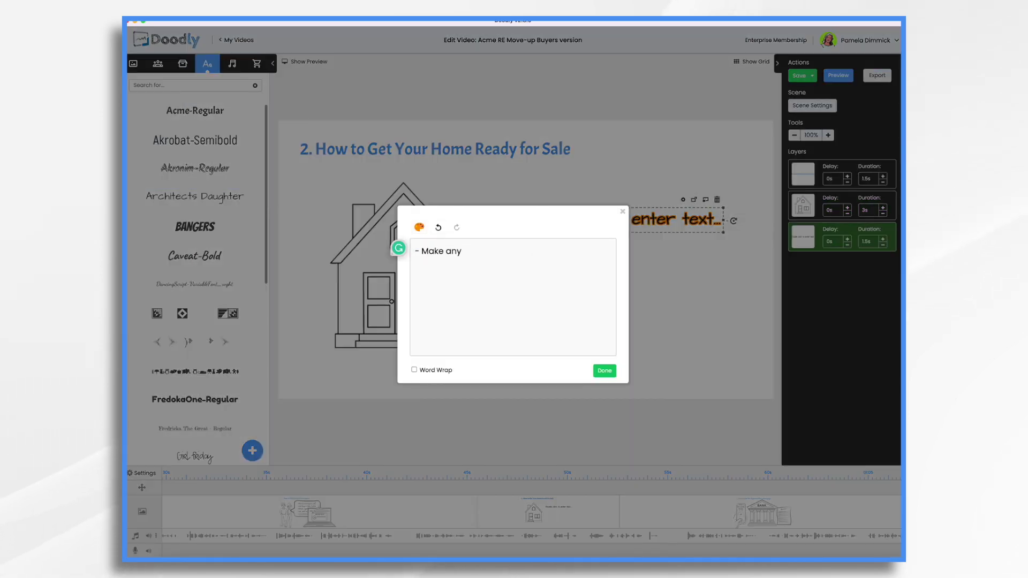
left_click(604, 371)
left_click_drag(195, 195, 588, 270)
double_click(532, 263)
key("ctrl+a")
key("BackSpace")
type("- Stage")
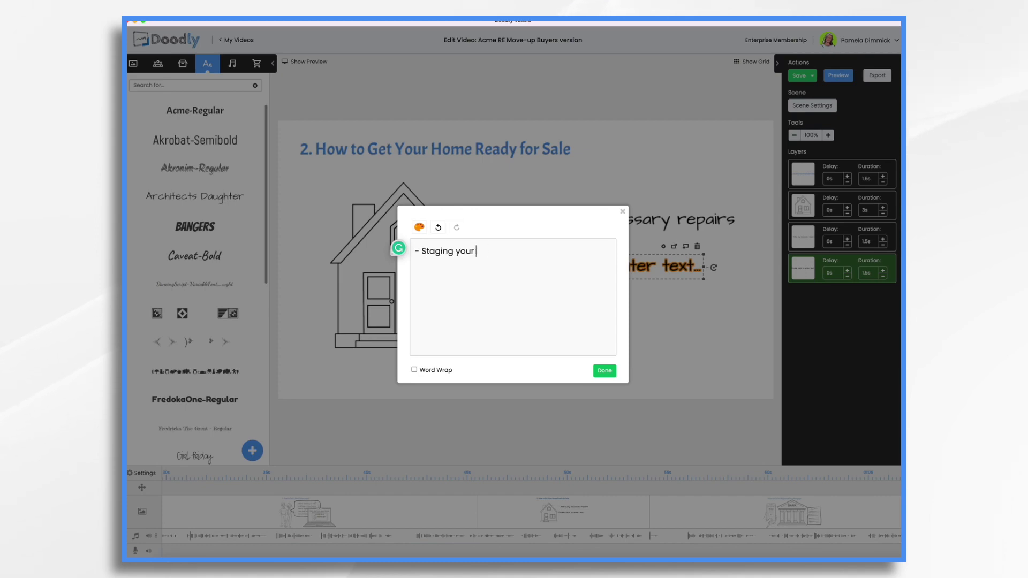
left_click(605, 370)
Add '- Price your home to sell' and '- Review (and accept) offers', moving the repairs bullet to the top
left_click_drag(194, 196, 554, 305)
double_click(546, 305)
key("ctrl+a")
type("- Price your home to sell")
left_click(604, 370)
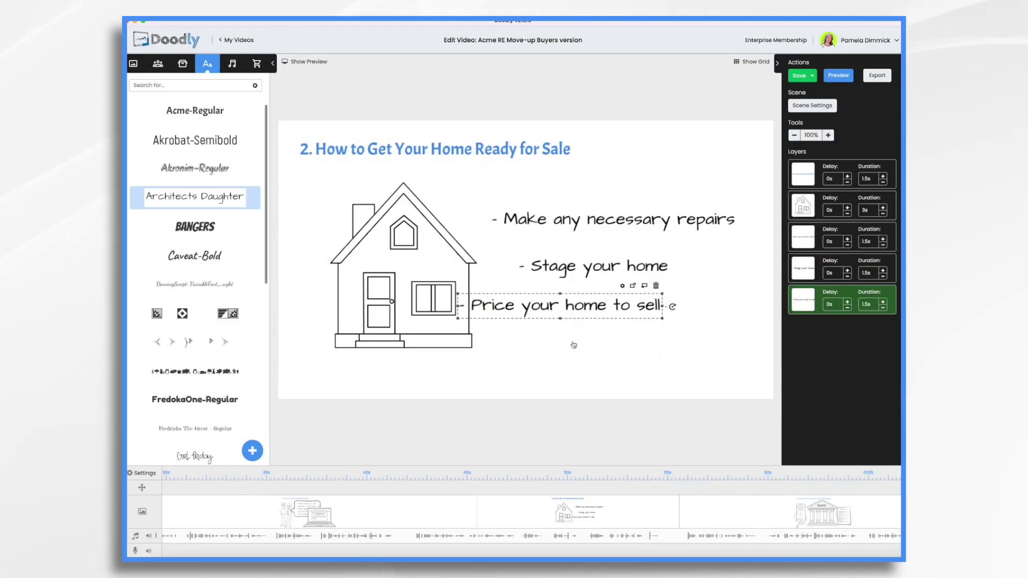
left_click_drag(195, 196, 551, 341)
double_click(546, 341)
key("ctrl+a")
type("- Review (and accept")
left_click(604, 370)
left_click(648, 220)
mouse_move(647, 219)
left_mouse_down()
mouse_move(626, 206)
mouse_move(639, 206)
left_mouse_up()
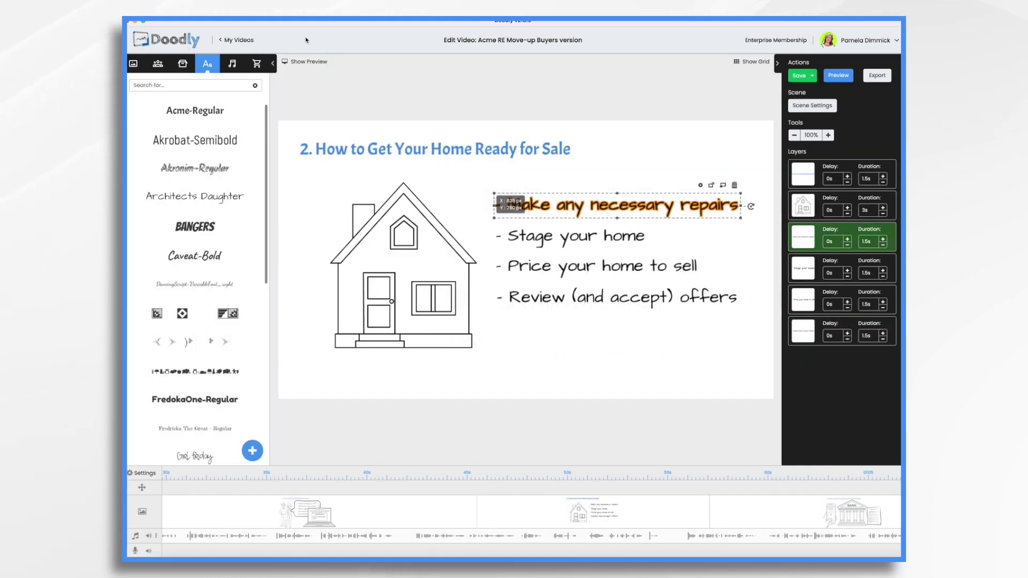
Add a potted flower prop in front of the house
left_click(182, 63)
double_click(192, 88)
type("flower")
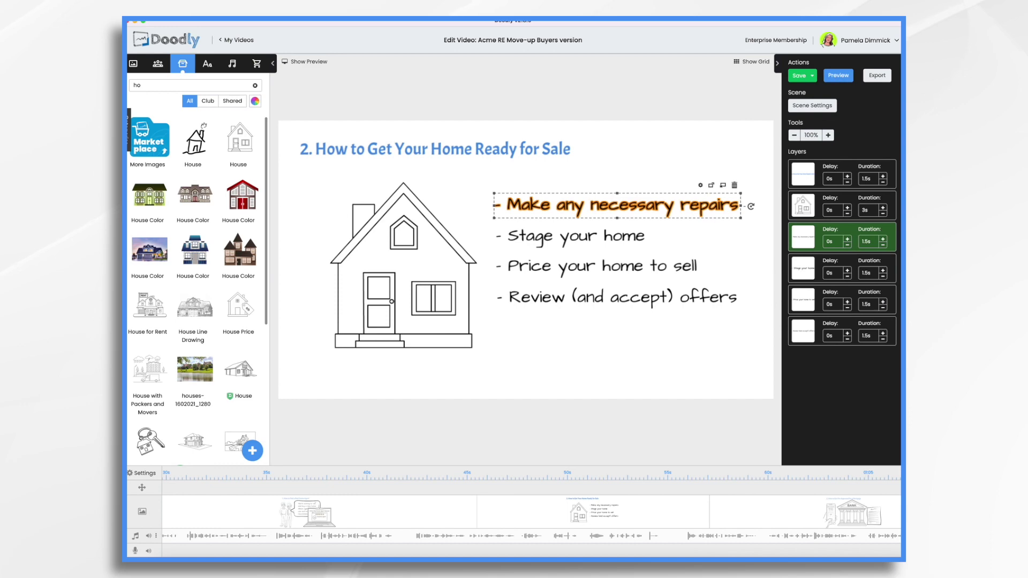
left_click_drag(194, 202, 342, 331)
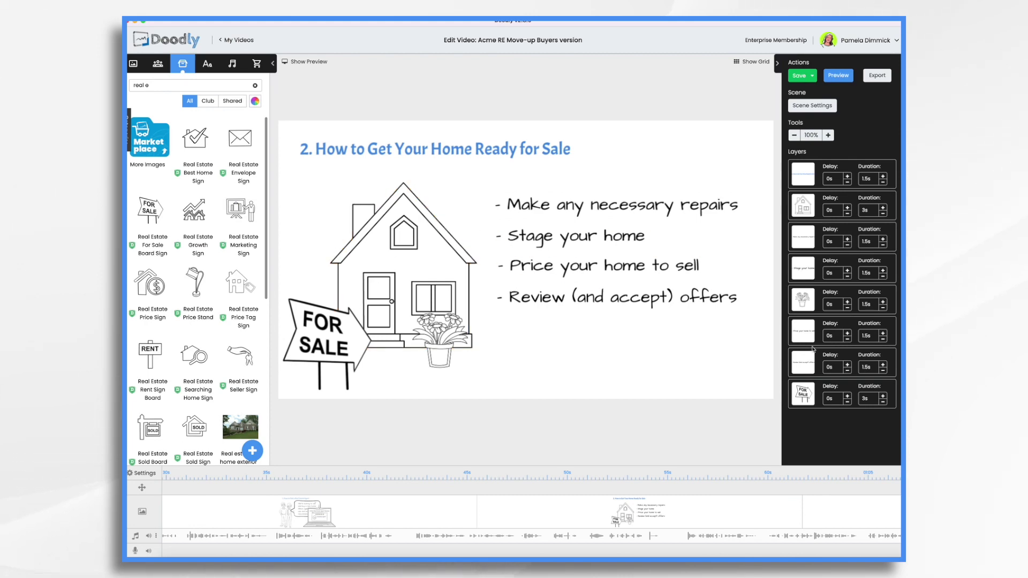
left_click(824, 114)
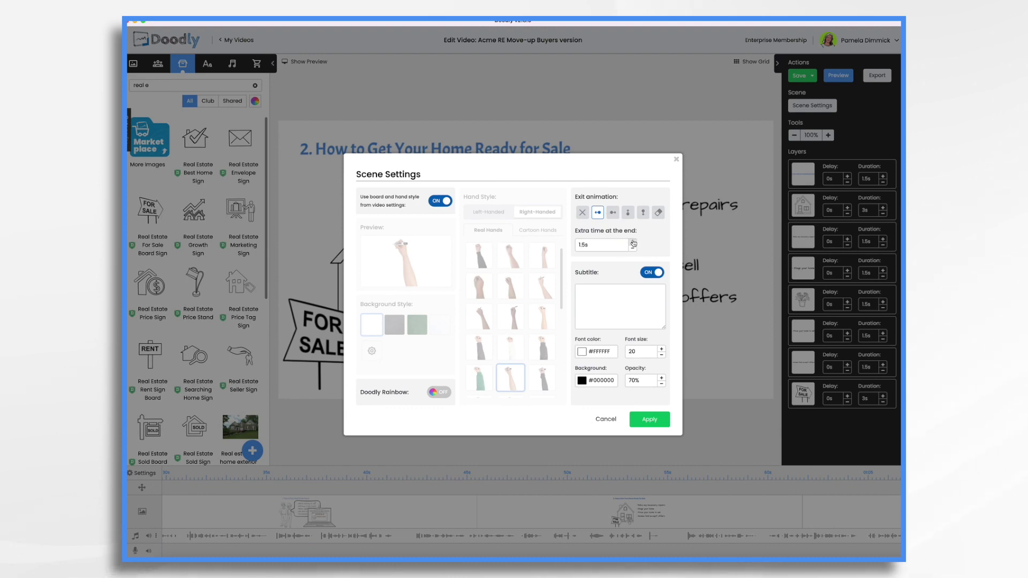
Apply the home-ready scene's settings and show the video preview beside the canvas
left_click(648, 420)
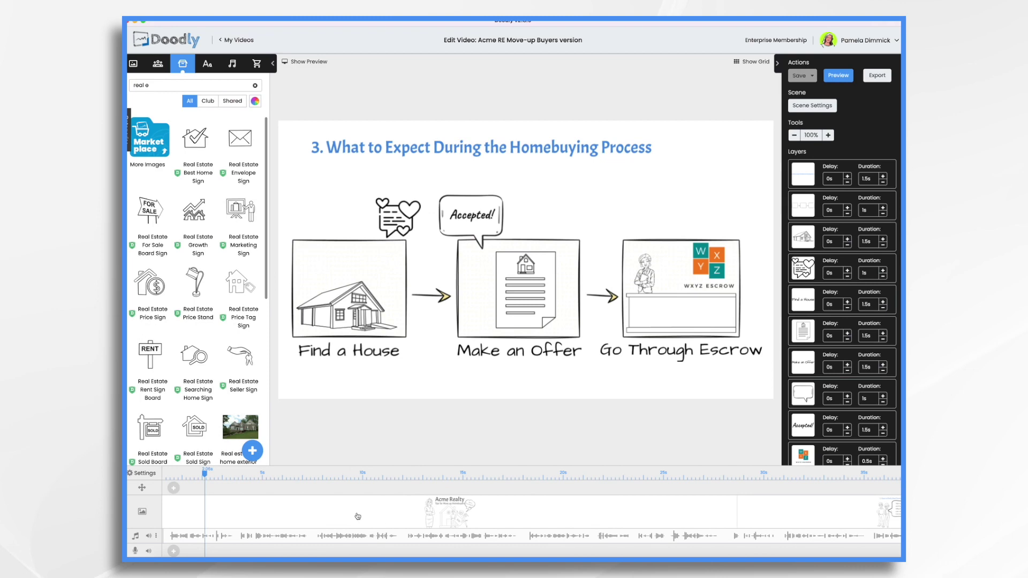
left_click(306, 61)
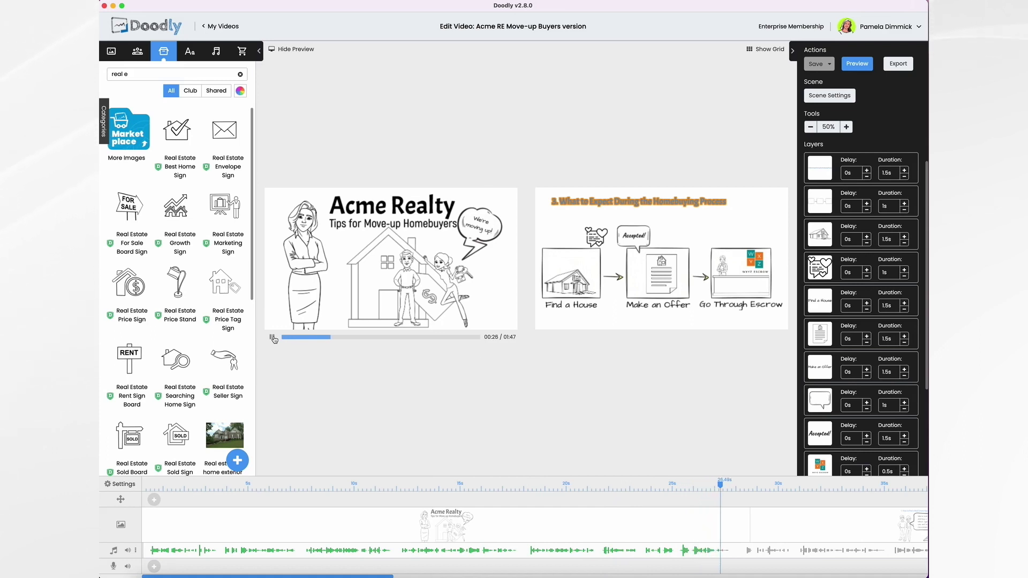
Pause the preview and move the man earlier in the Acme Realty title scene's drawing order
left_click(272, 337)
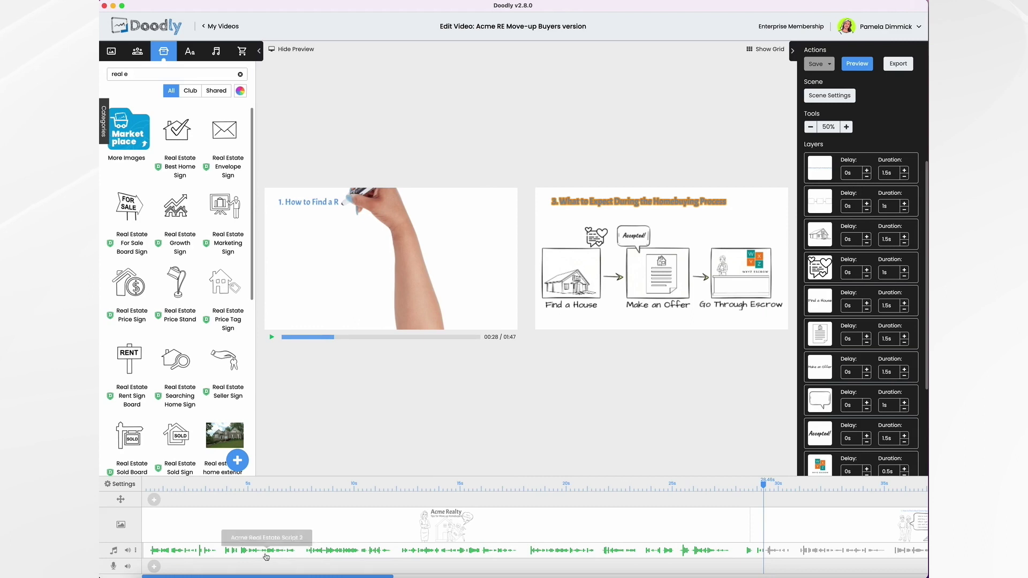
left_click(373, 522)
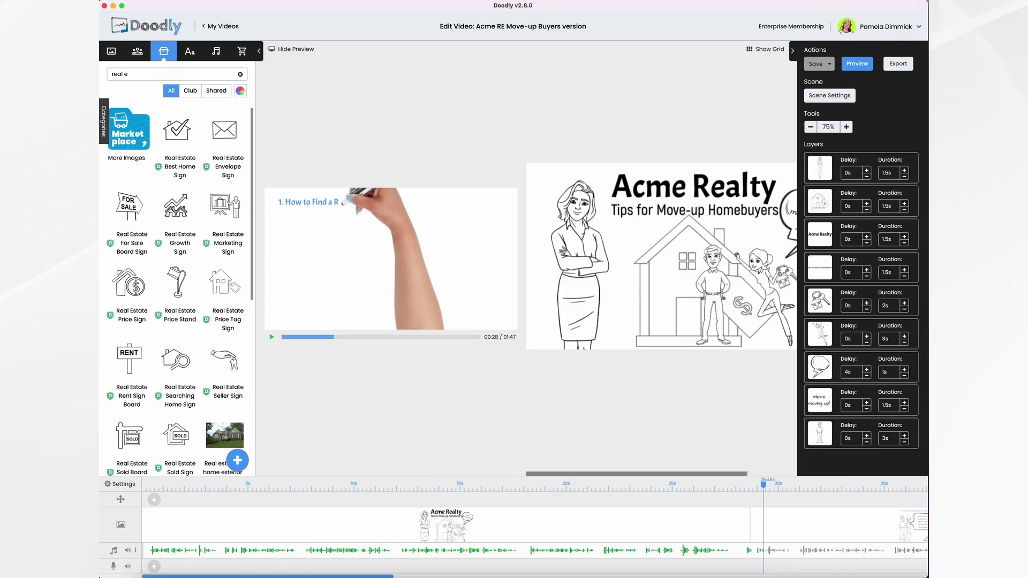
left_click_drag(820, 428, 821, 360)
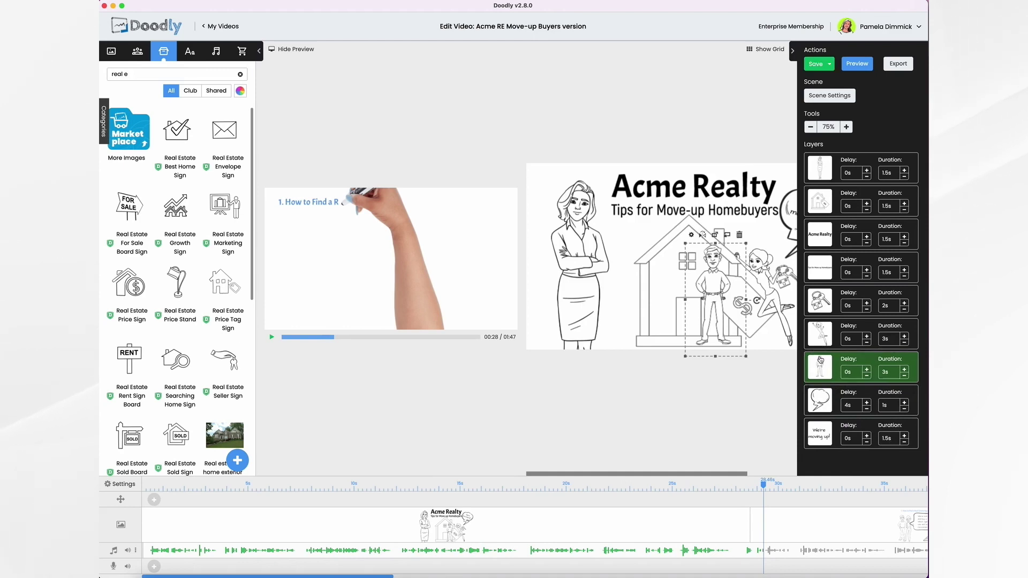
Save the video and apply scene 1's scene settings
left_click(272, 337)
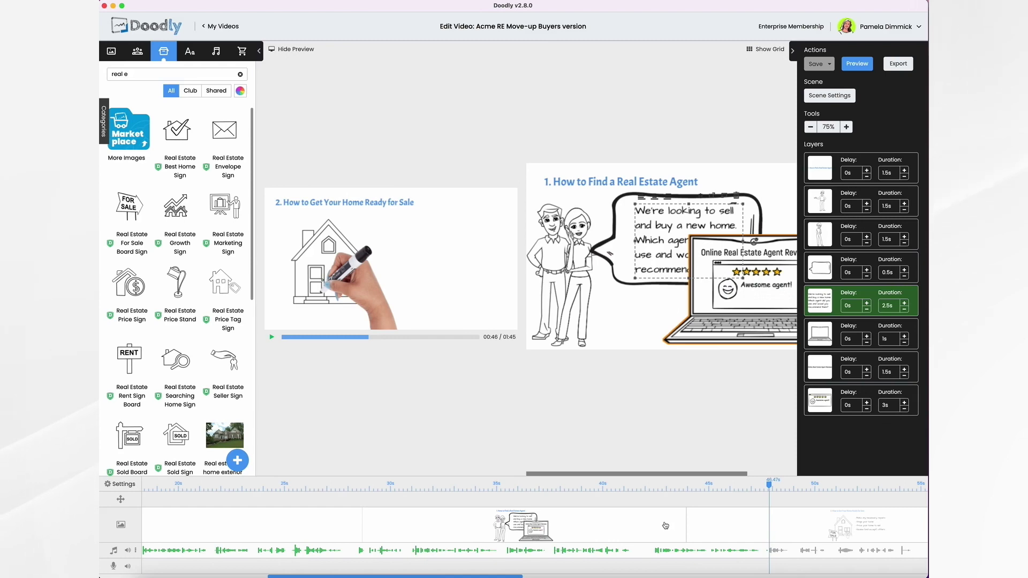
left_click(827, 97)
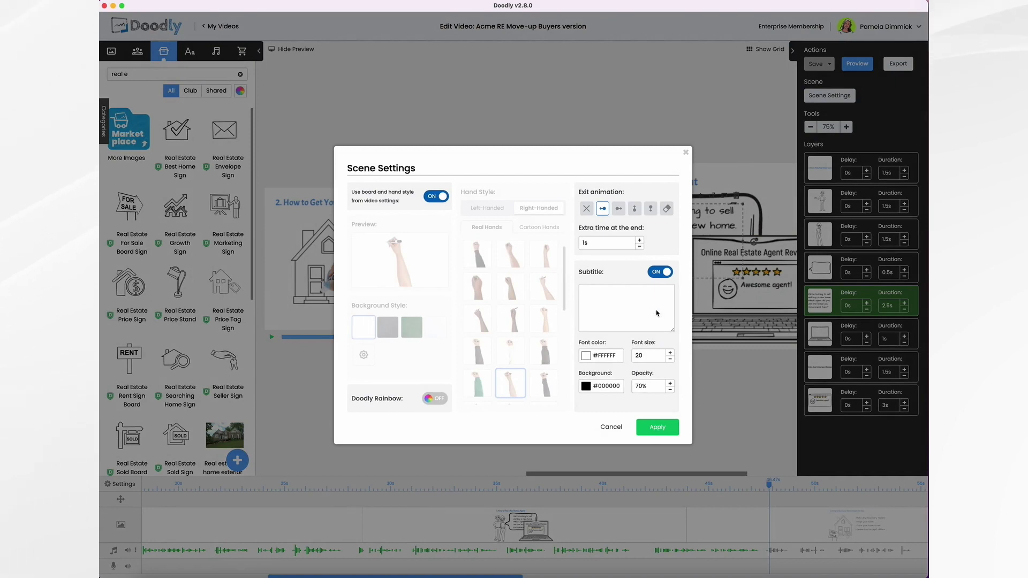
left_click(661, 430)
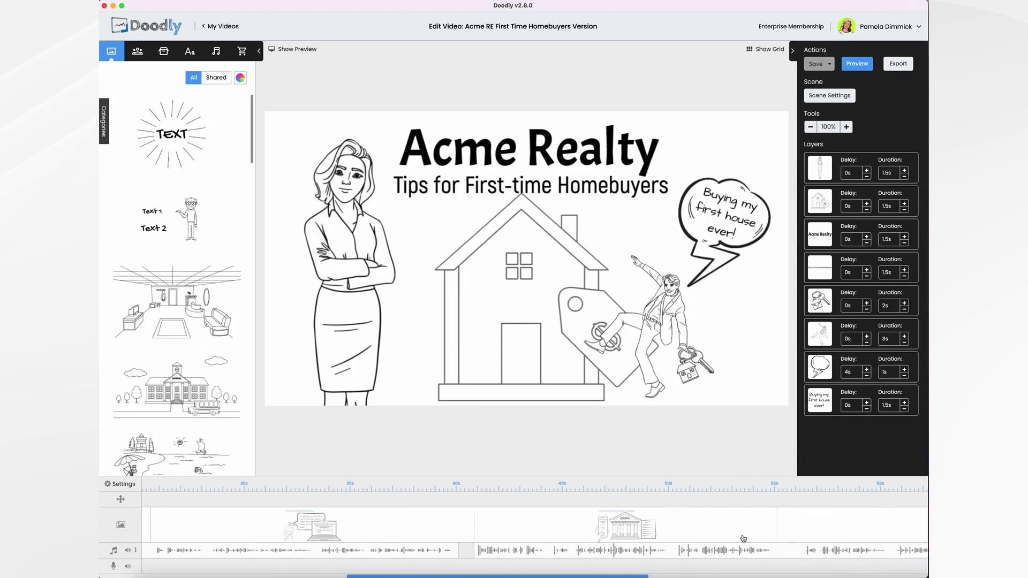
Select all objects in the bank pre-approval scene and paste them into the Move-up homebuying process scene
left_click(638, 531)
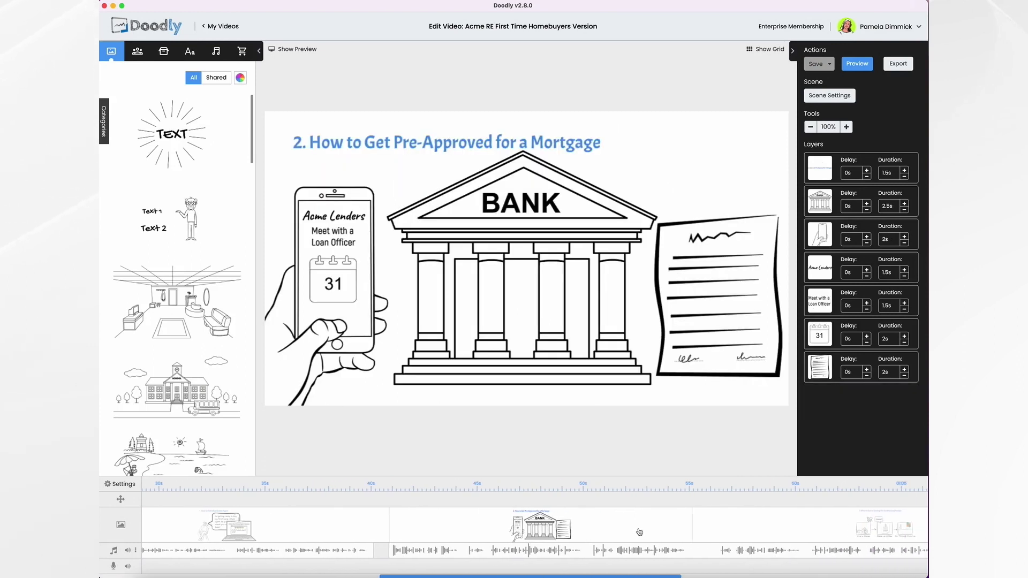
key("super+a")
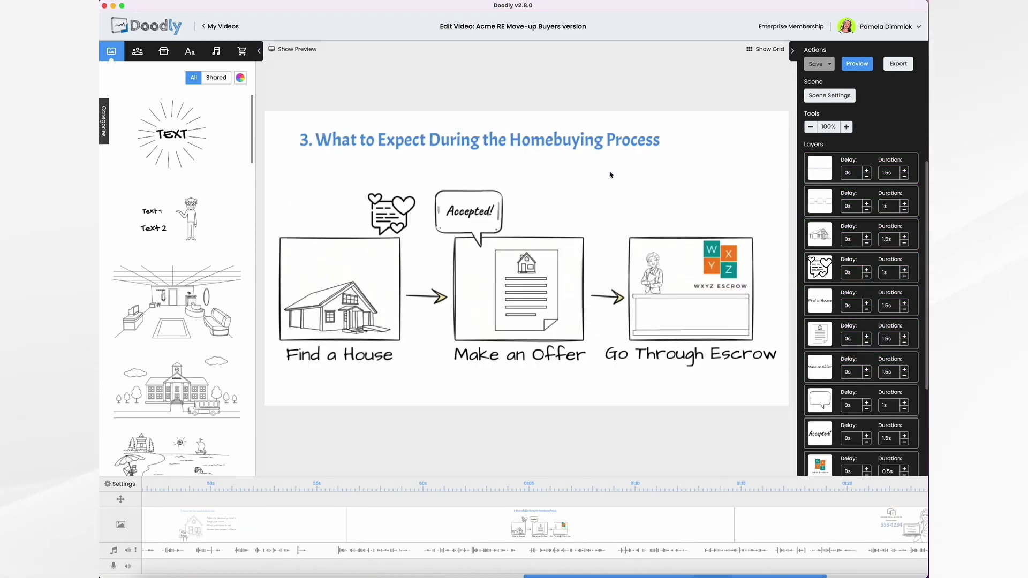
key("super+v")
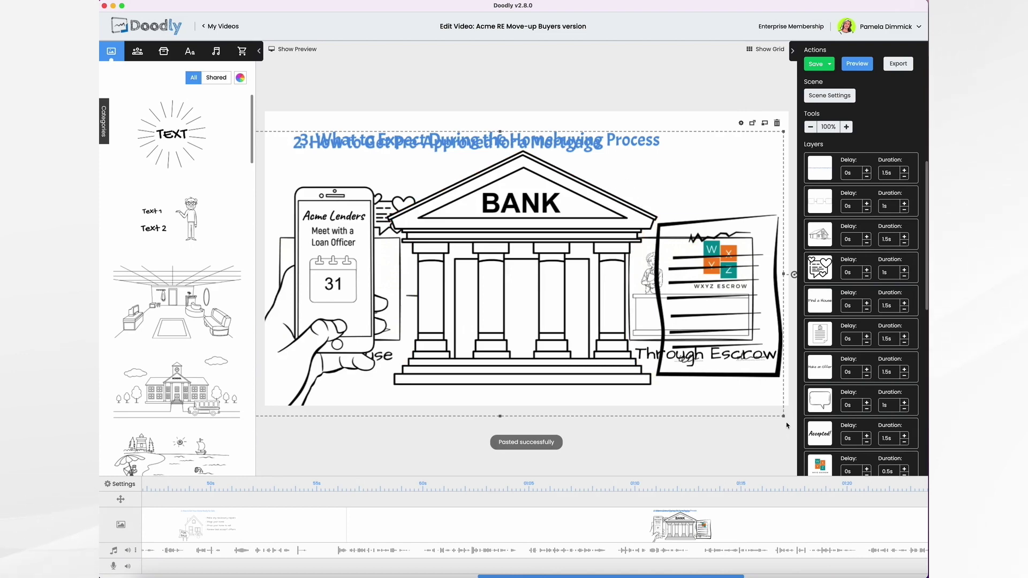
Shrink the pasted bank, phone and document group into the scene's top-left corner
left_click_drag(783, 417, 399, 240)
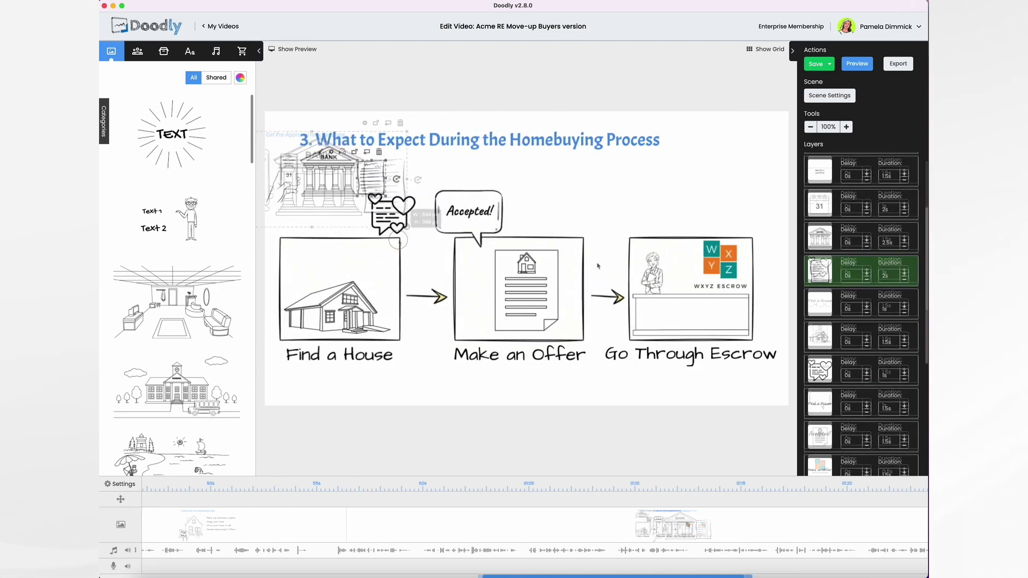
left_click(437, 170)
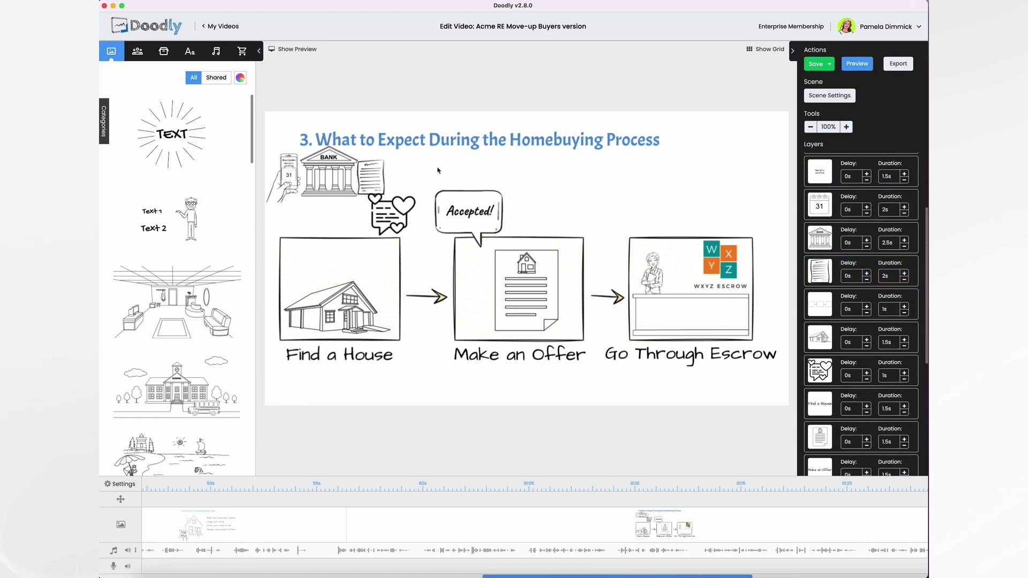
Select the heart icon, house, Find a House, Make an Offer, Go Through Escrow, arrows and speech bubble
left_click(382, 212)
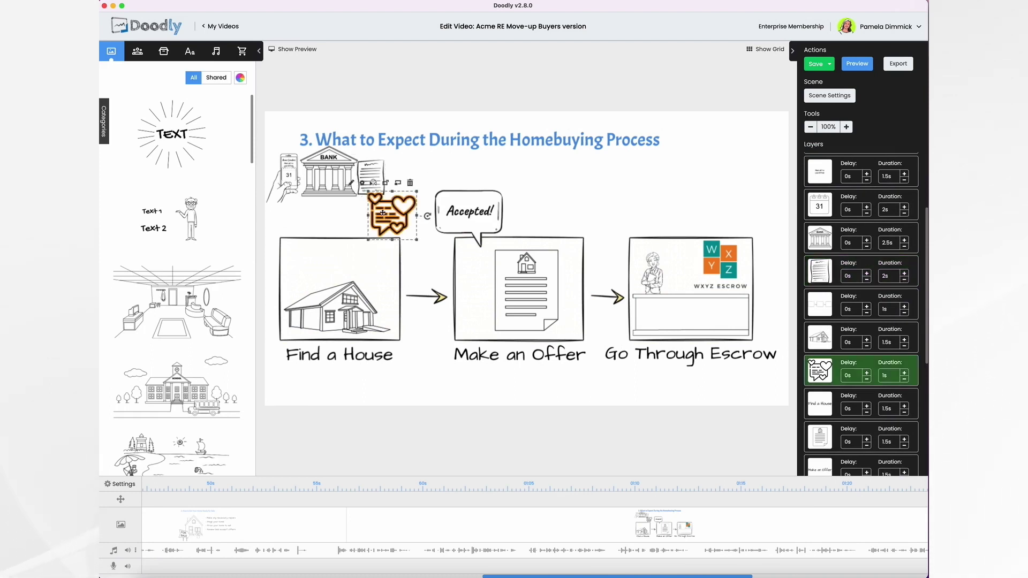
left_click(340, 305, "shift")
left_click(338, 354, "shift")
left_click(517, 354, "shift")
left_click(660, 360, "shift")
scroll(836, 213, "down", 2)
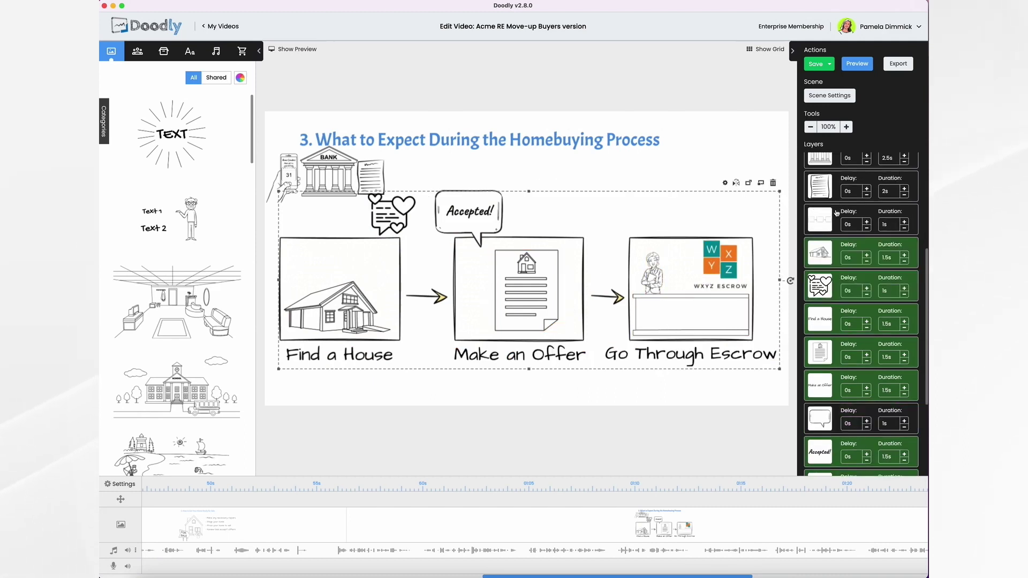
left_click(834, 217, "shift")
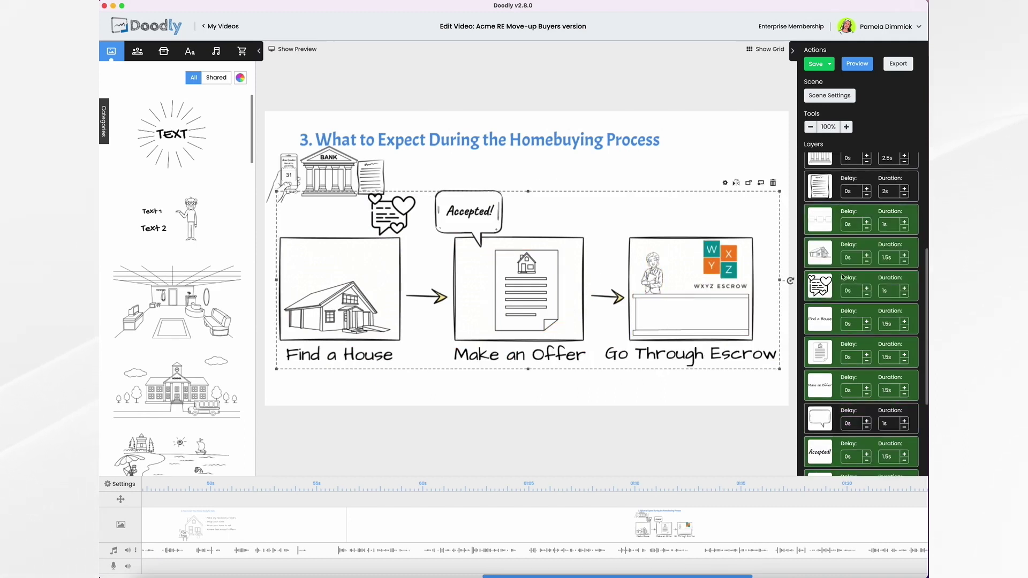
left_click(831, 417, "shift")
scroll(831, 417, "down", 3)
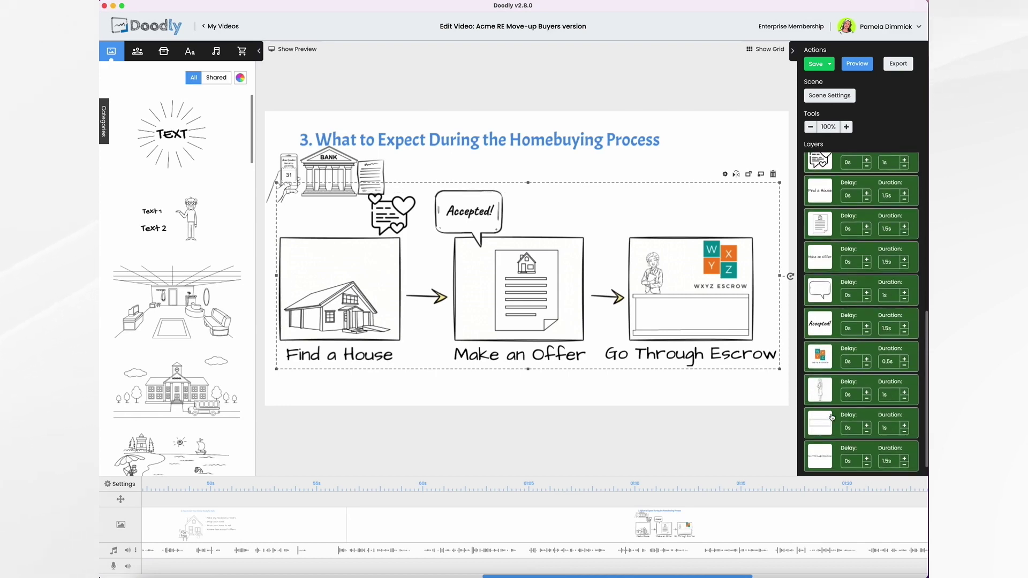